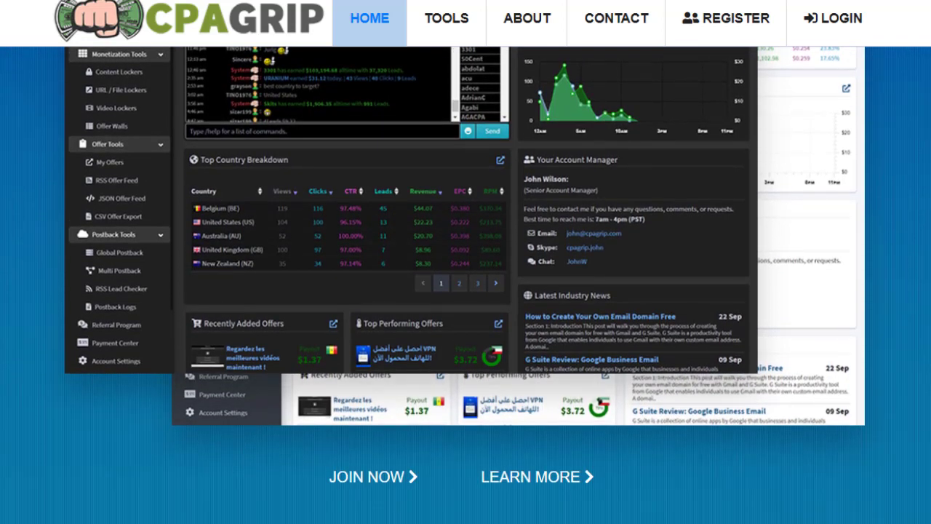
# Step: Examine the CPAGrip home page's dashboard and analytics sections, and visit AdWork Media's network tour
pyautogui.scroll(-2, 465, 276)
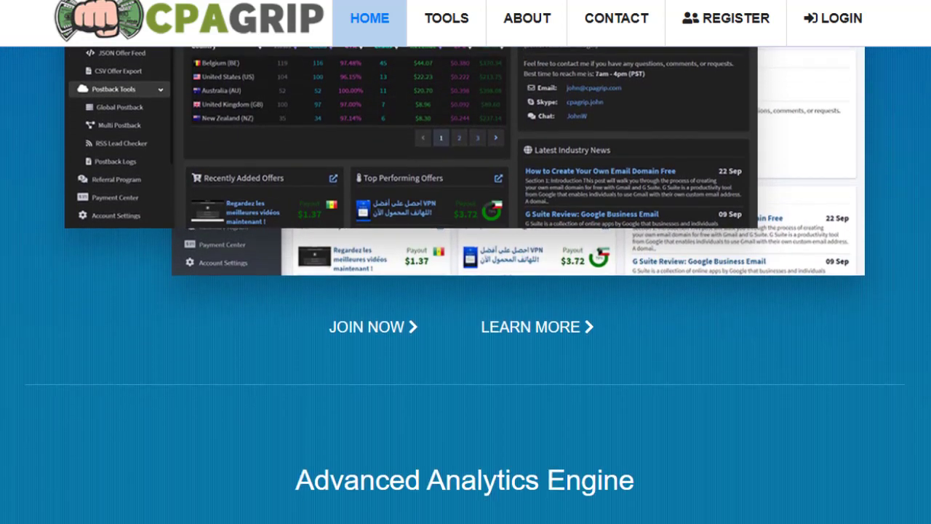
pyautogui.scroll(-2, 465, 284)
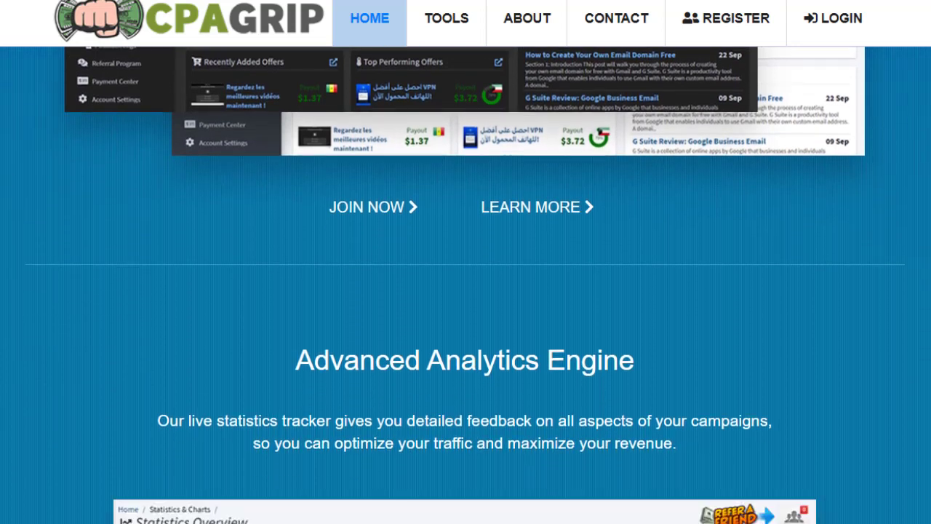
pyautogui.scroll(-1, 465, 283)
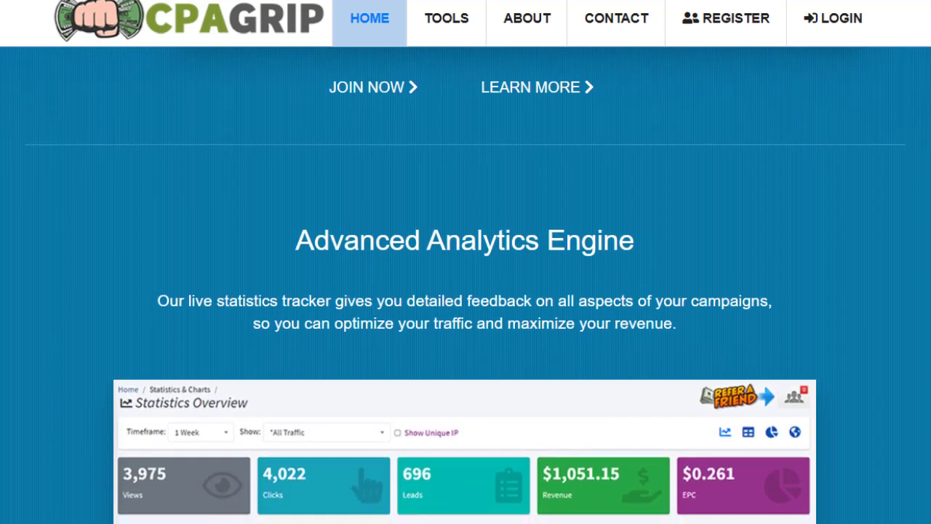
pyautogui.scroll(-4, 465, 284)
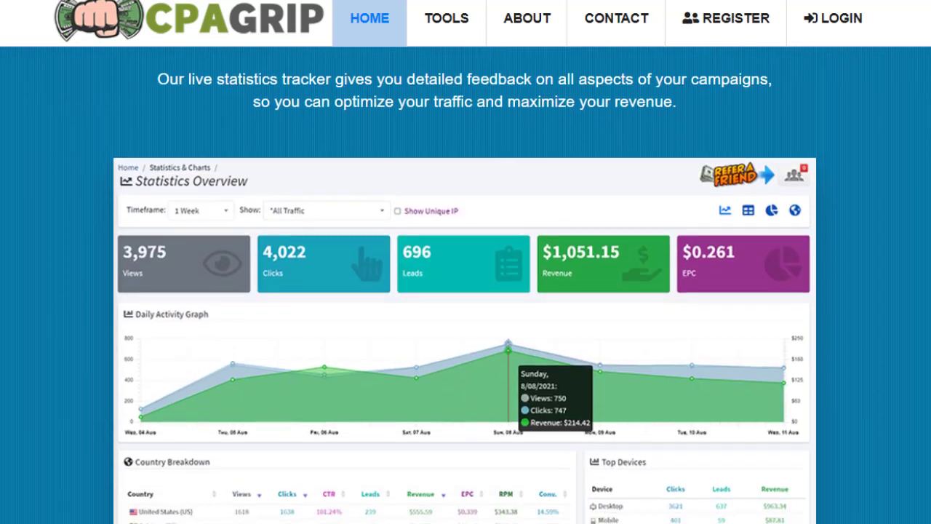
pyautogui.scroll(-1, 465, 283)
pyautogui.scroll(1, 465, 284)
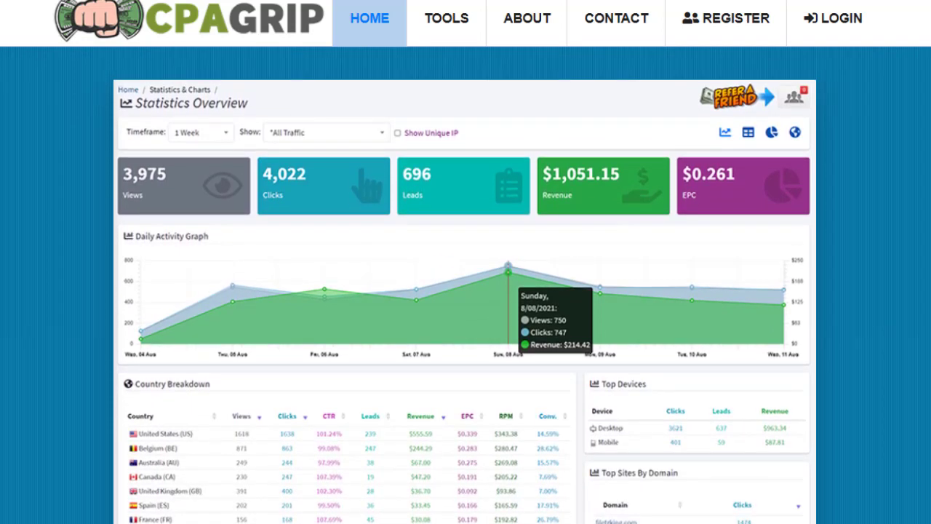
pyautogui.scroll(-1, 466, 284)
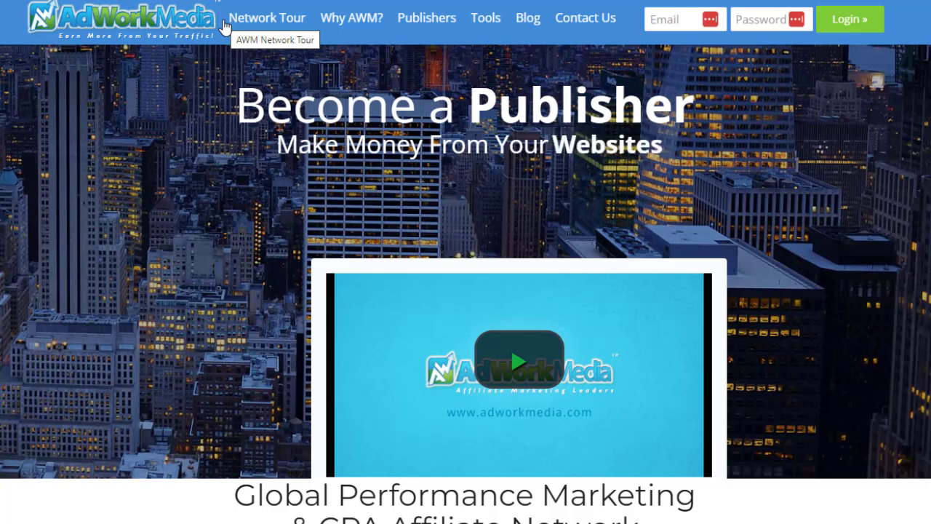
pyautogui.click(269, 18)
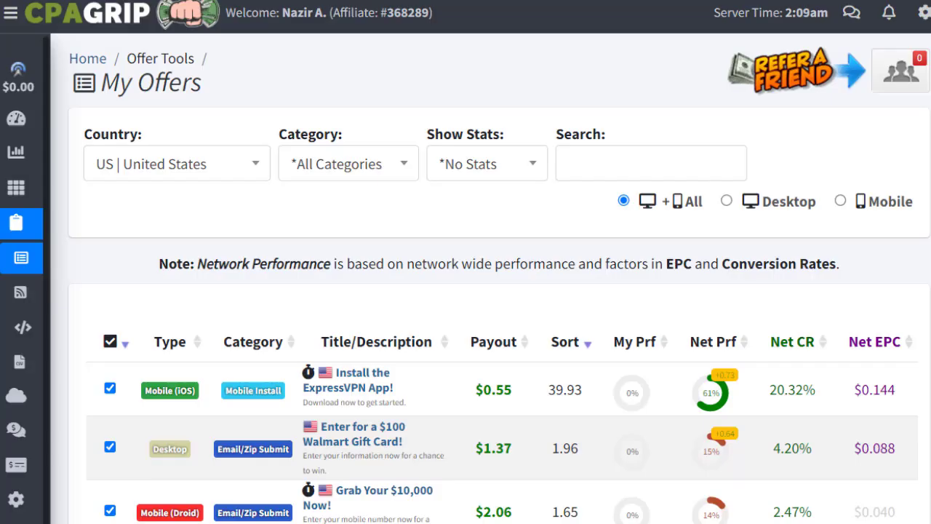
# Step: Look over the My Offers list in CPAGrip and check the available choices in its country filter
pyautogui.scroll(-2, 499, 278)
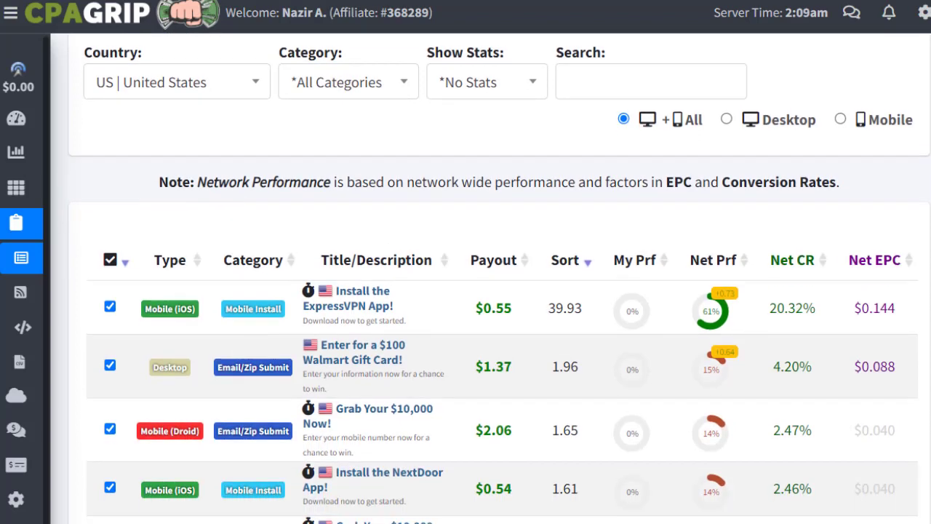
pyautogui.scroll(2, 496, 160)
pyautogui.click(261, 167)
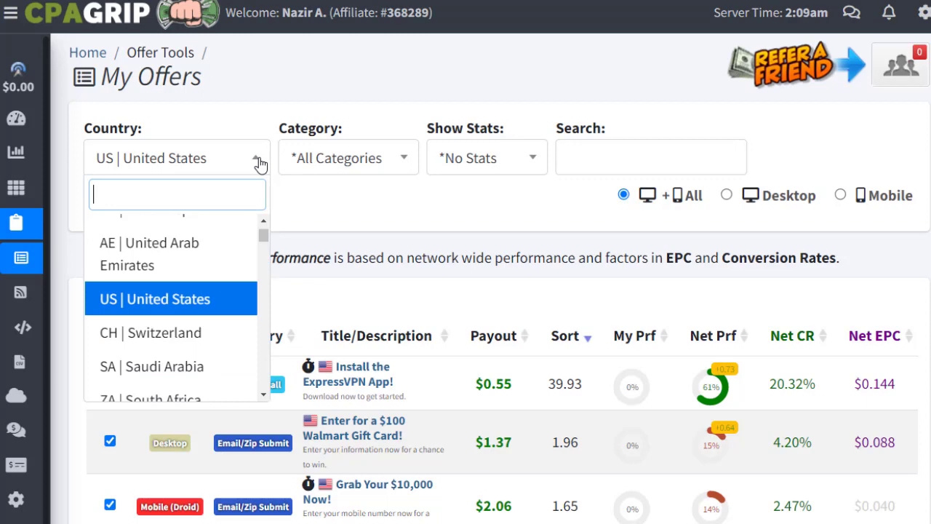
pyautogui.click(295, 209)
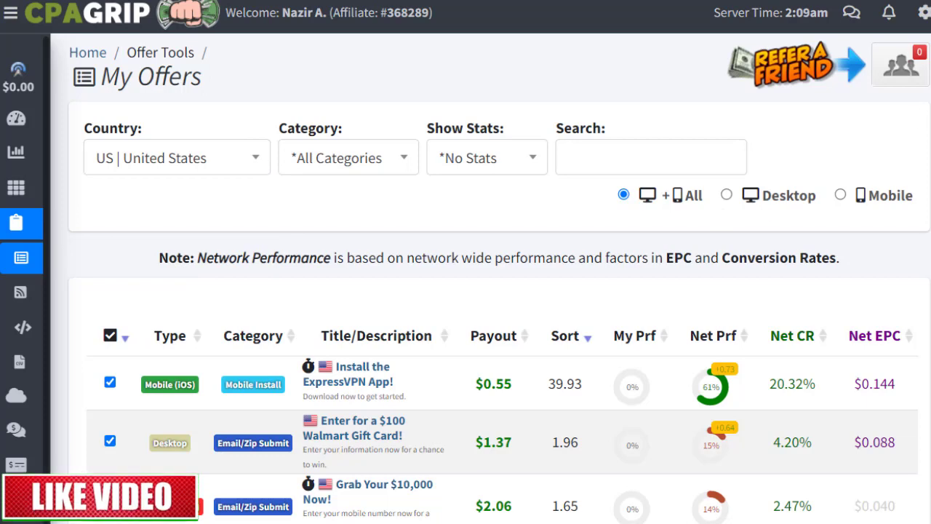
# Step: View the details of the "Enter for a $100 Walmart Gift Card!" offer and close them
pyautogui.scroll(-2, 763, 215)
pyautogui.scroll(-3, 482, 279)
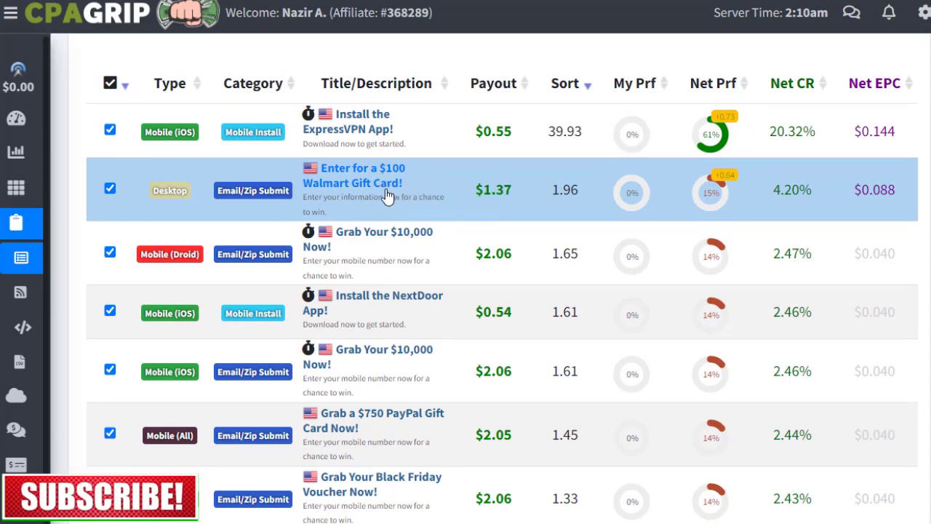
pyautogui.click(389, 193)
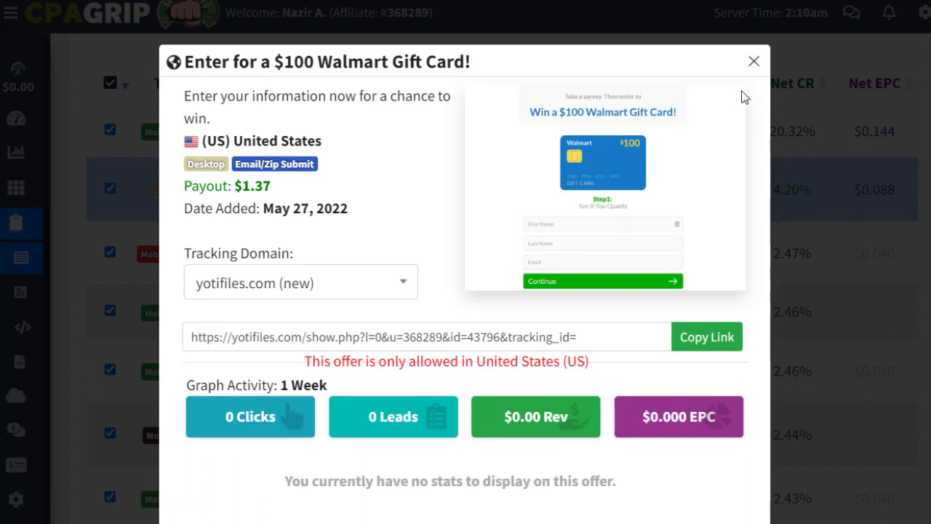
pyautogui.click(756, 67)
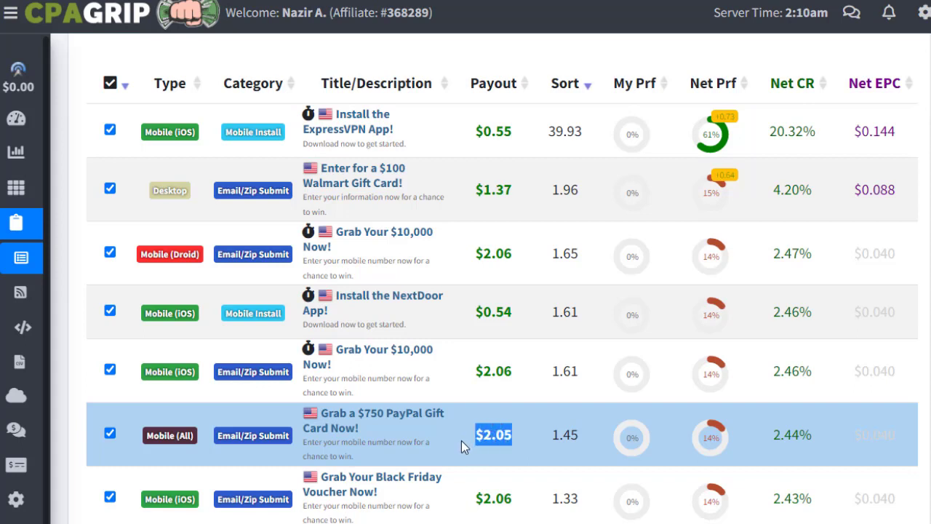
# Step: Open the "Grab a $750 PayPal Gift Card Now!" offer, review its device type and payout, and copy its tracking link
pyautogui.click(382, 419)
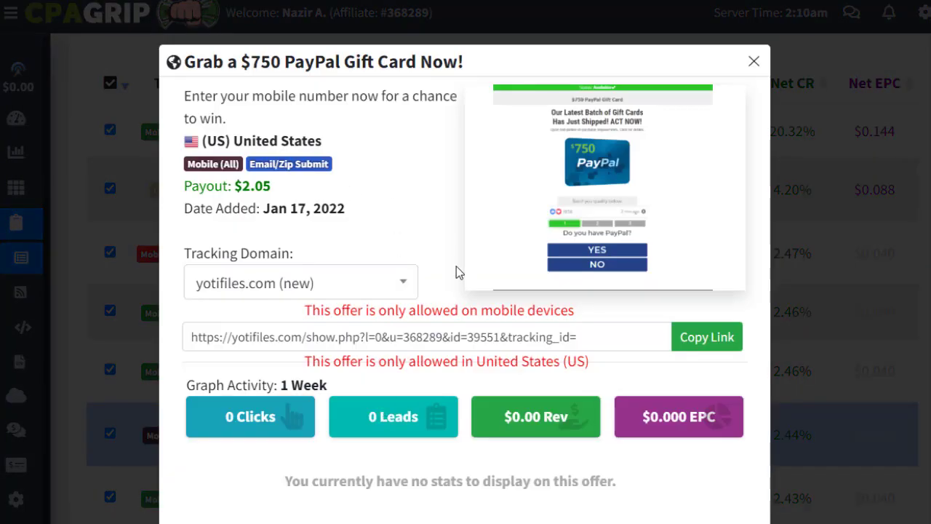
pyautogui.moveTo(354, 179); pyautogui.dragTo(182, 168)
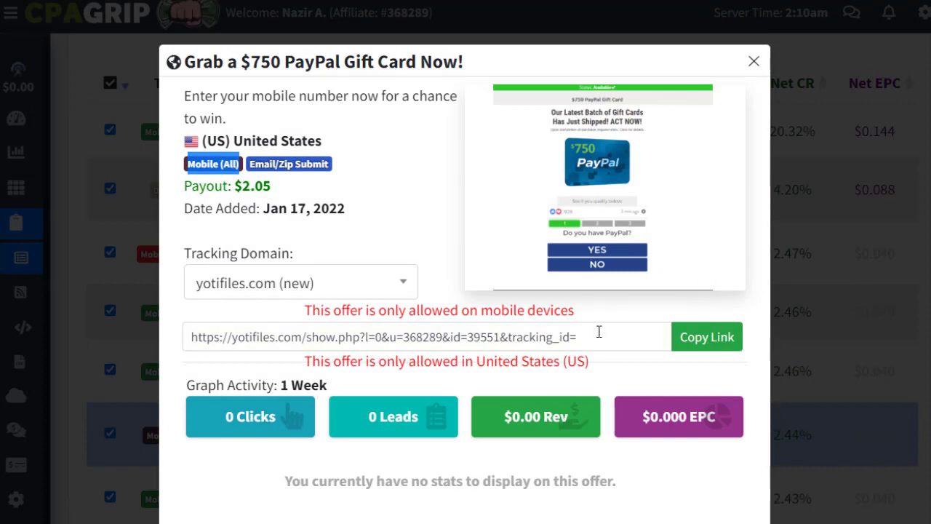
pyautogui.click(702, 337)
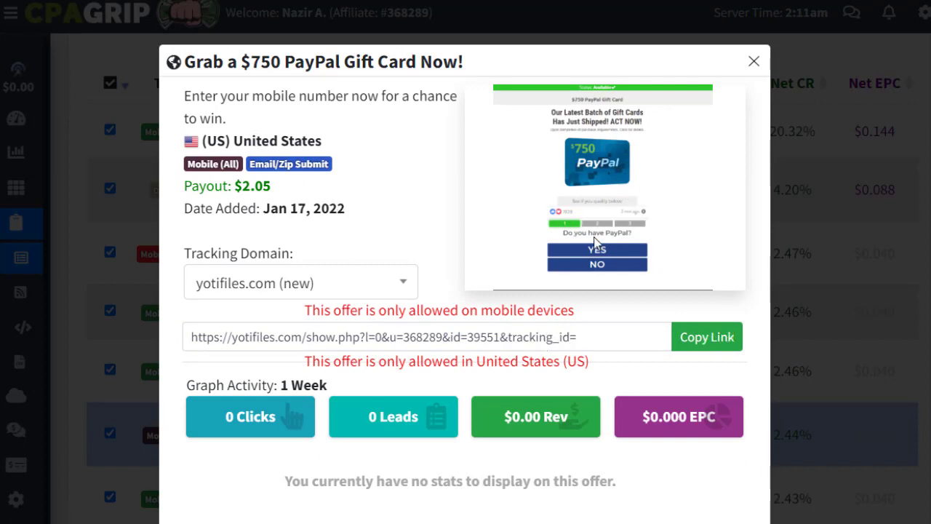
pyautogui.tripleClick(261, 188)
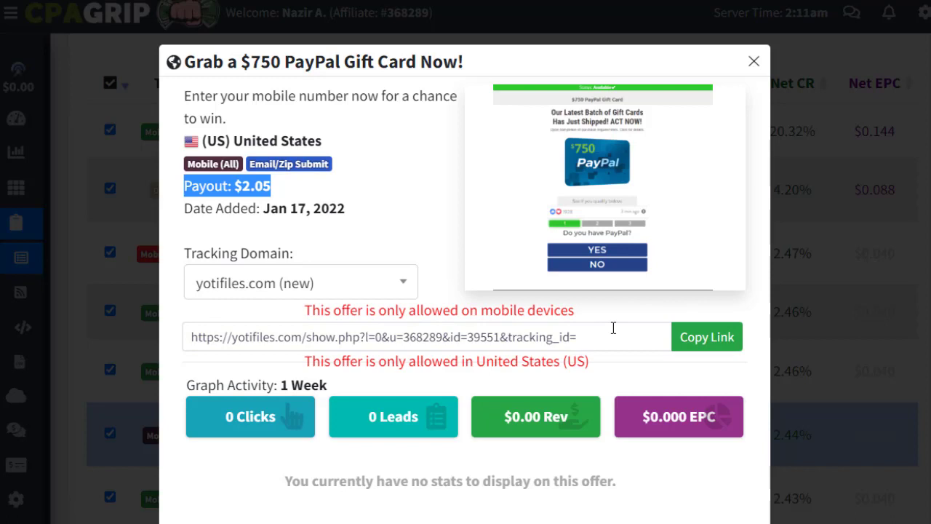
pyautogui.click(695, 332)
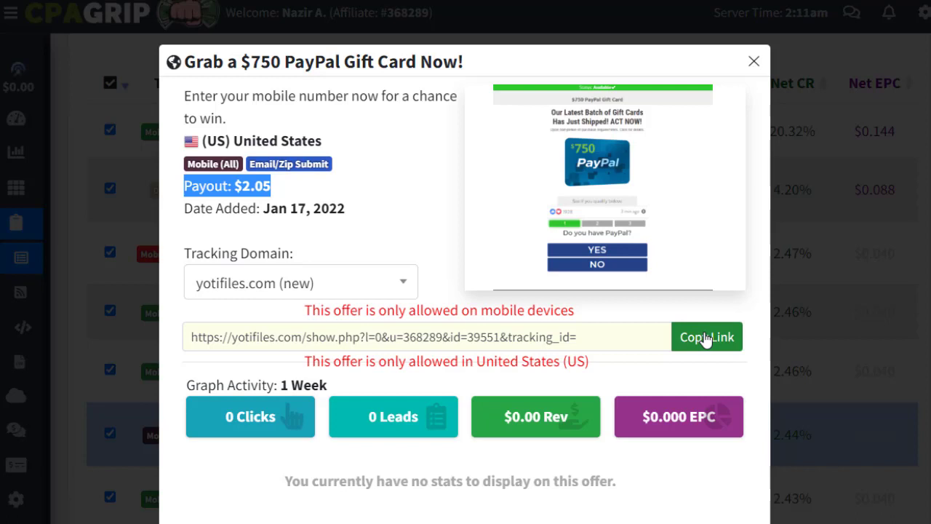
pyautogui.click(704, 338)
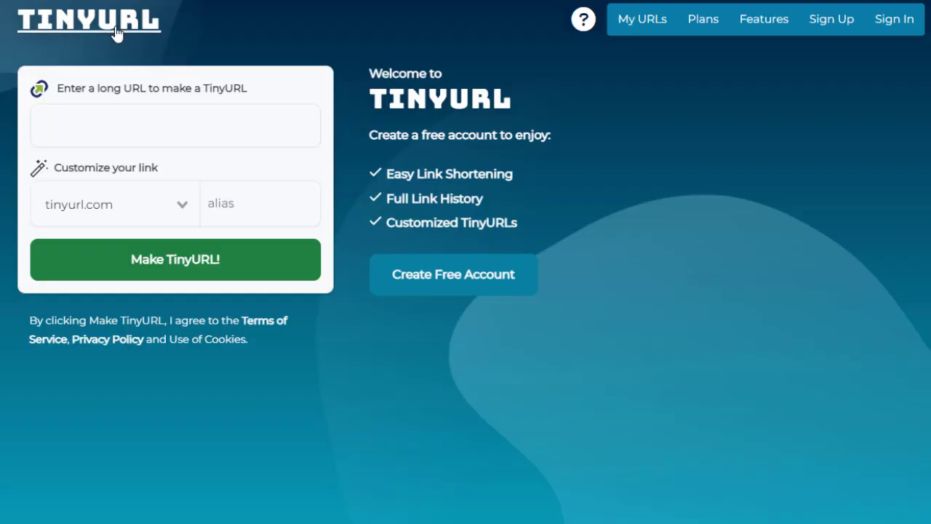
# Step: Switch to TinyURL, shorten the copied offer link and copy the resulting short URL
pyautogui.click(90, 114)
pyautogui.hotkey('ctrl', 'v')
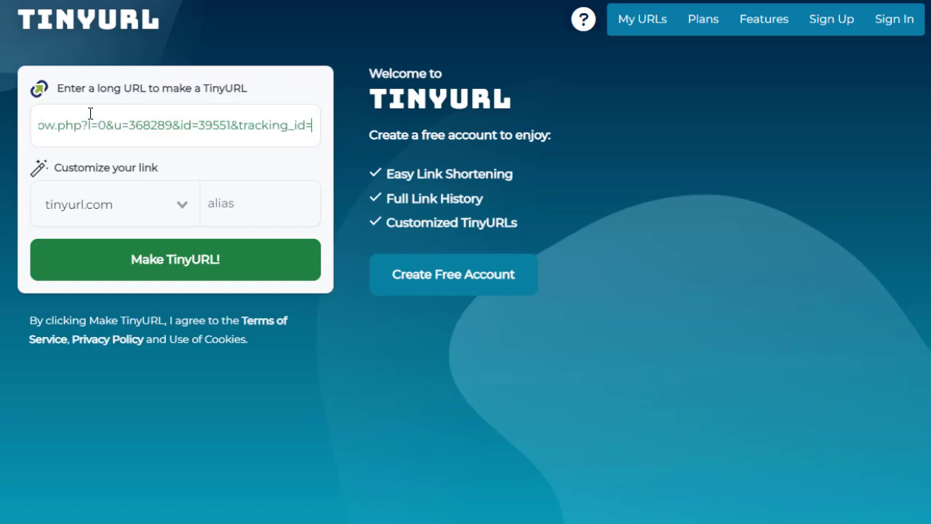
pyautogui.click(175, 277)
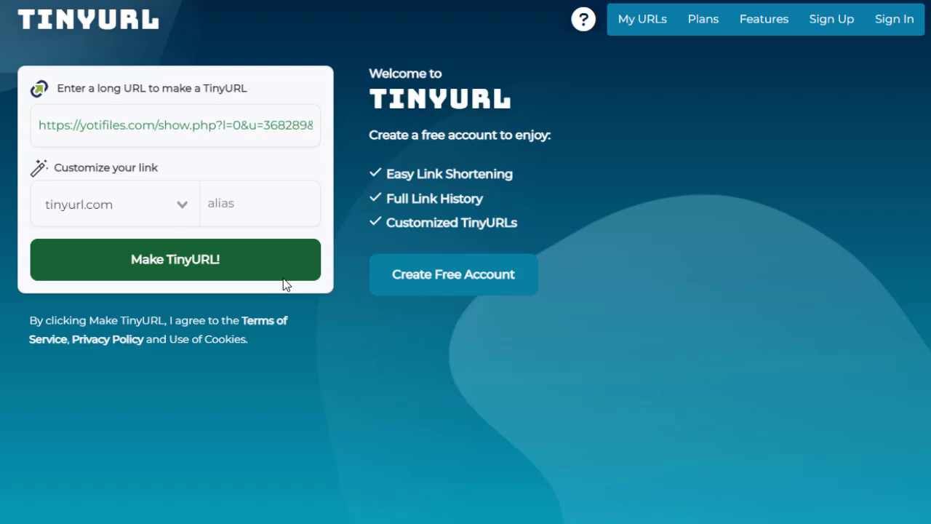
pyautogui.click(242, 267)
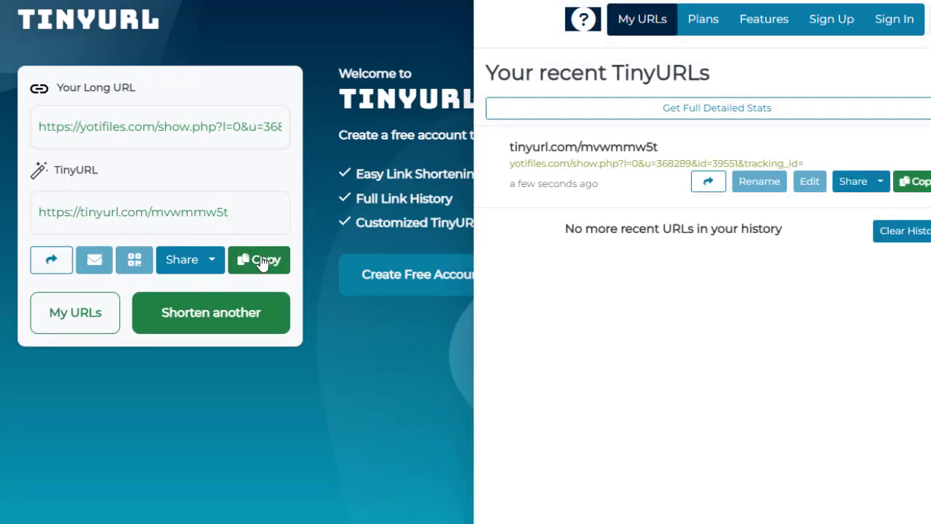
pyautogui.click(266, 263)
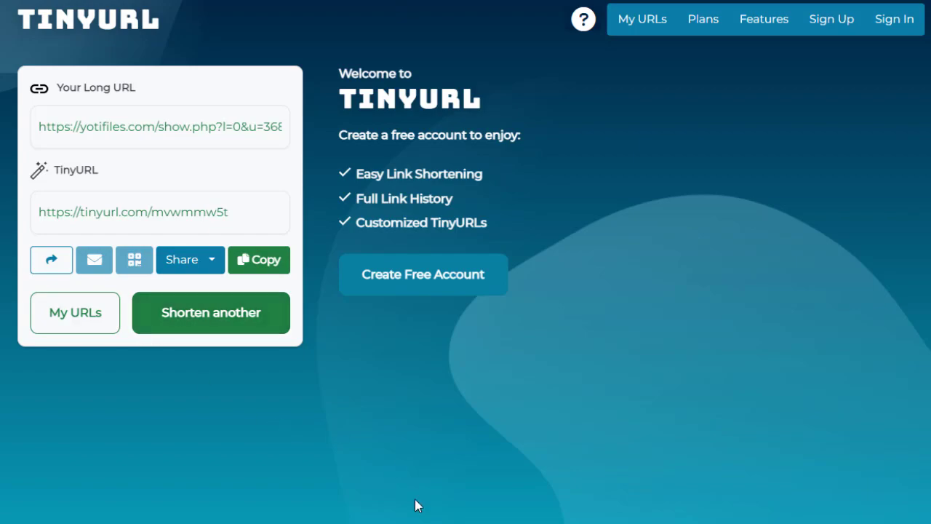
# Step: Switch to Microworkers and examine the available jobs list, including the job types and payments
pyautogui.click(517, 488)
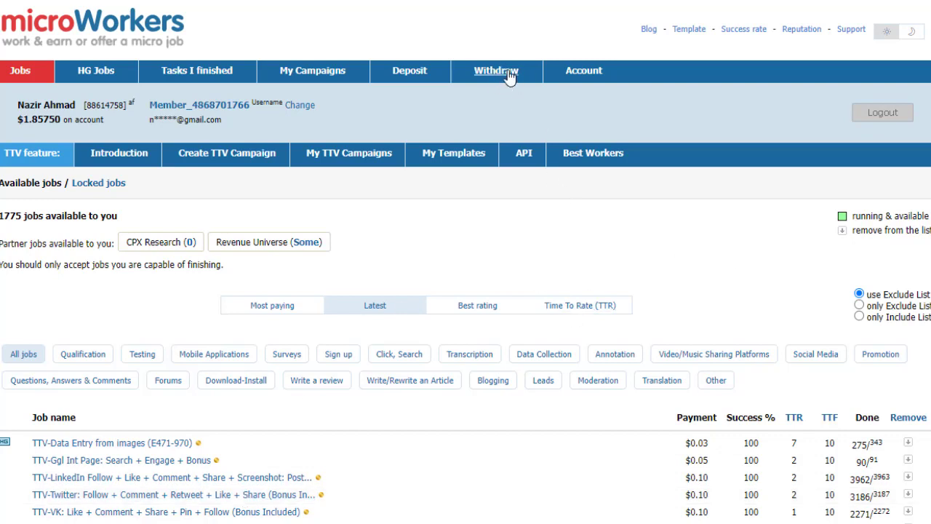
pyautogui.scroll(-4, 466, 291)
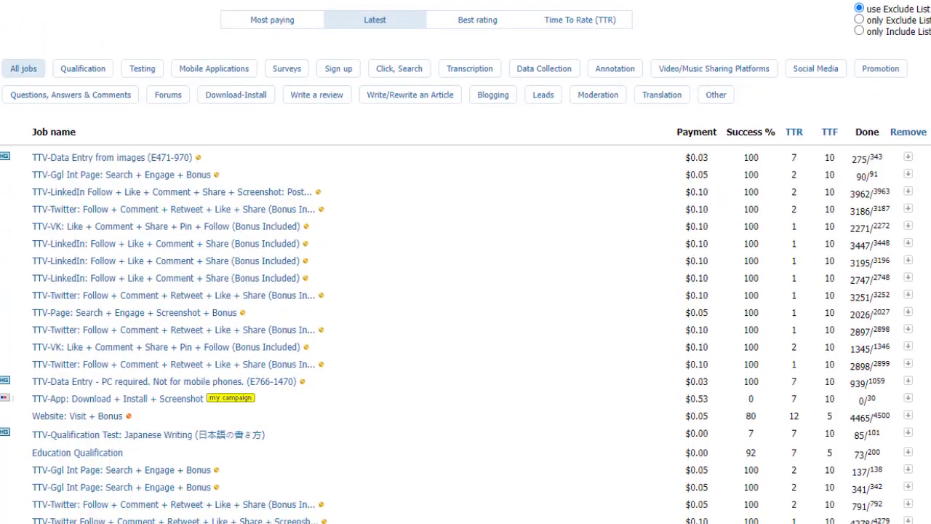
pyautogui.scroll(-1, 459, 191)
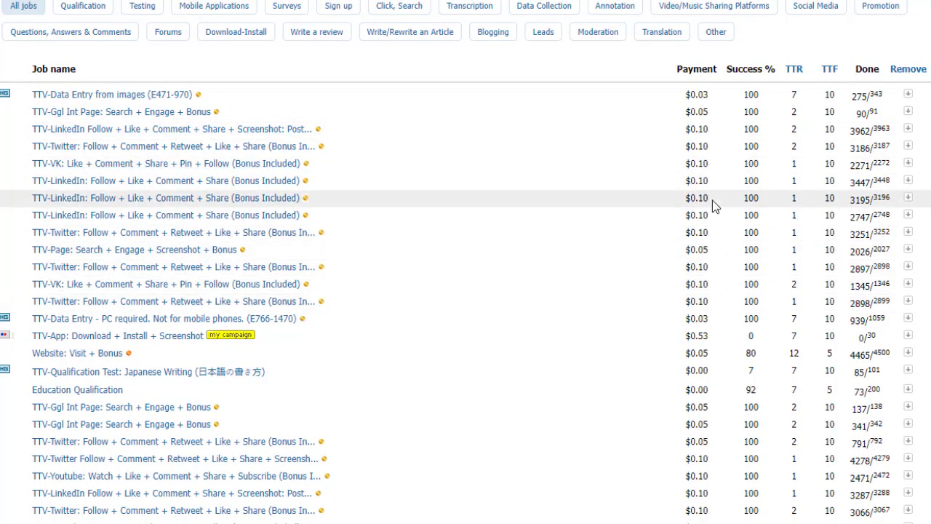
pyautogui.moveTo(697, 112); pyautogui.dragTo(705, 237)
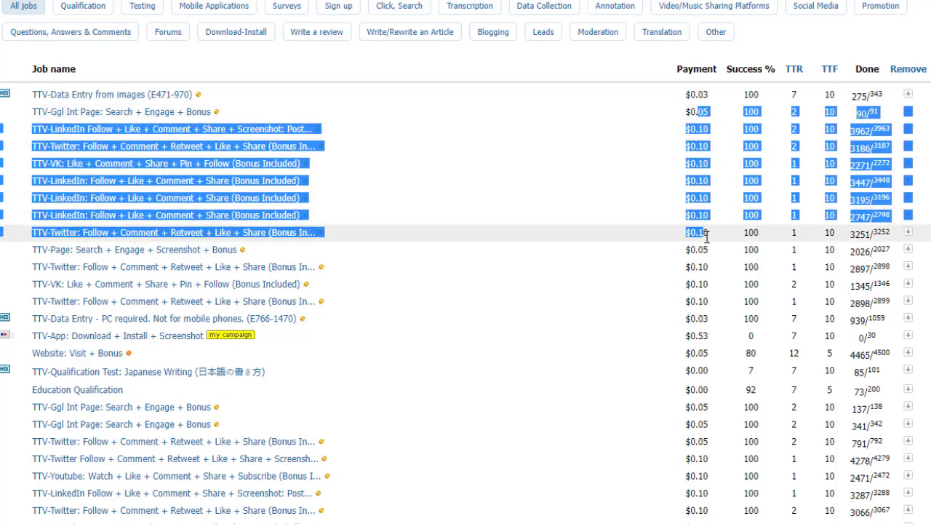
pyautogui.click(597, 134)
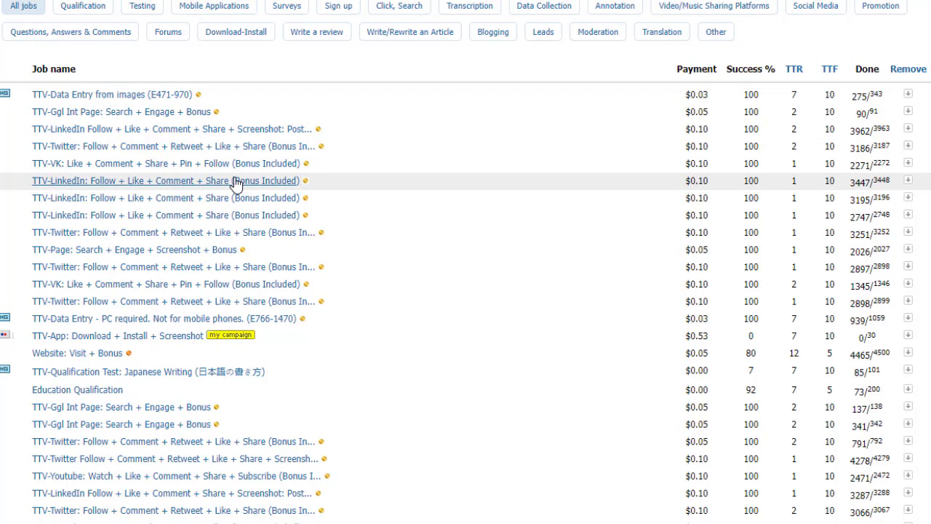
pyautogui.scroll(5, 466, 262)
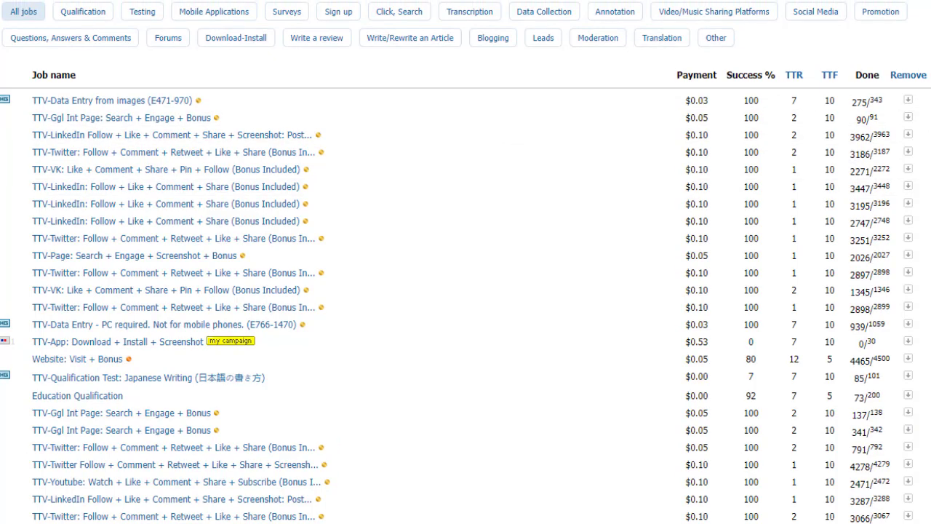
pyautogui.scroll(-2, 466, 262)
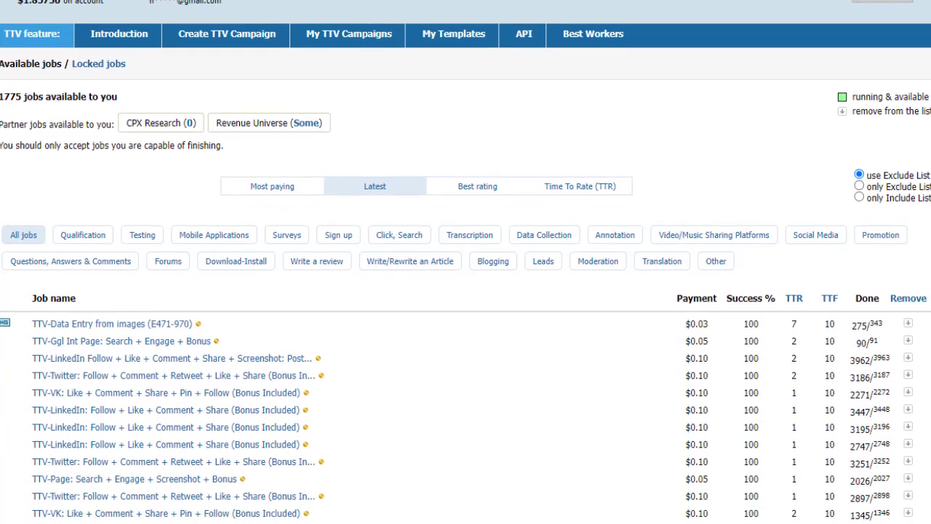
pyautogui.scroll(2, 466, 262)
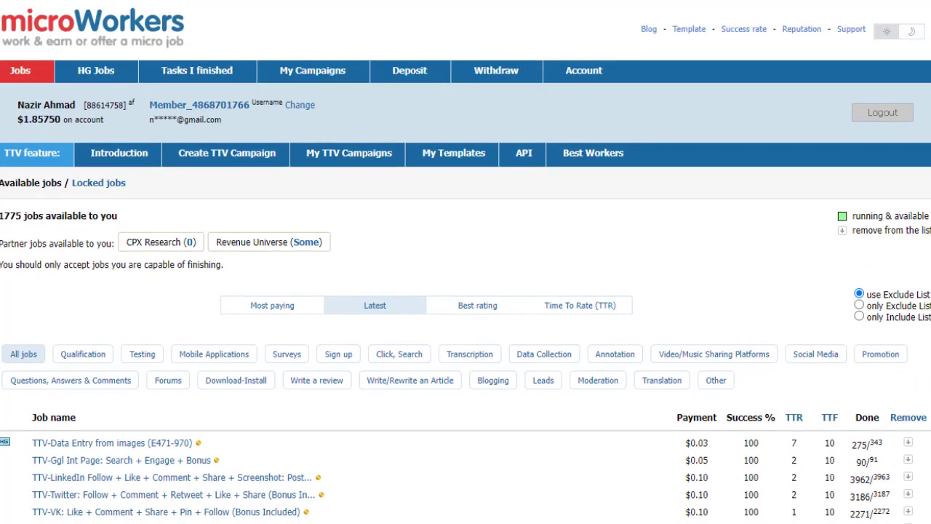
pyautogui.scroll(-1, 466, 262)
pyautogui.scroll(1, 466, 262)
# Step: Start a new "Basic" TTV campaign with the template type Use Internal Template
pyautogui.click(254, 158)
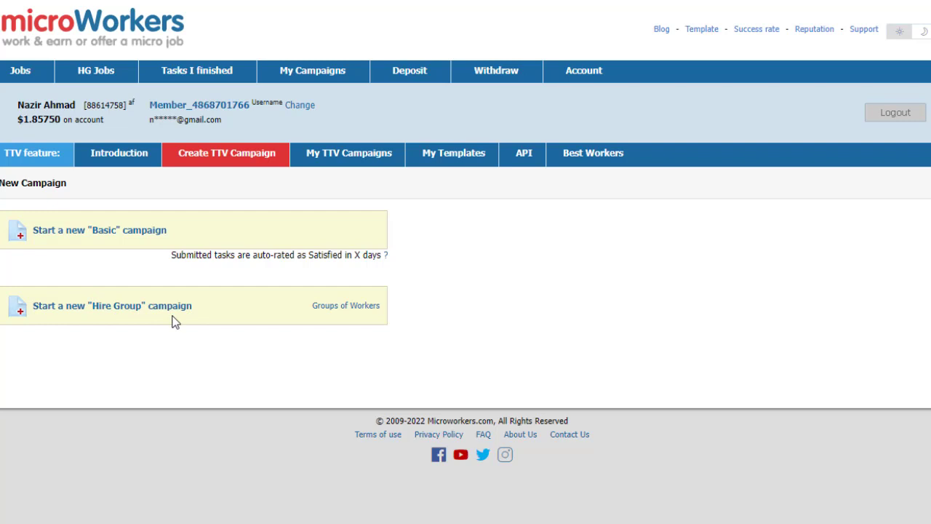
pyautogui.click(114, 232)
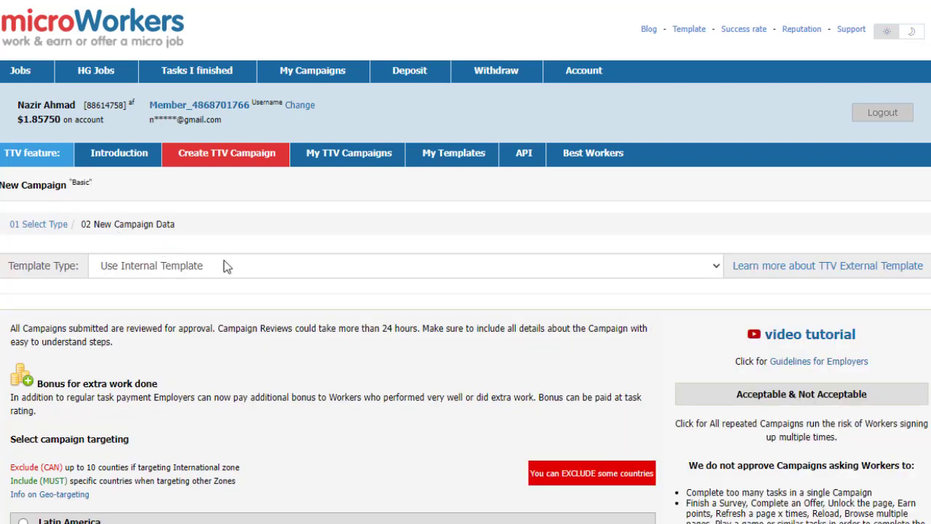
pyautogui.click(234, 265)
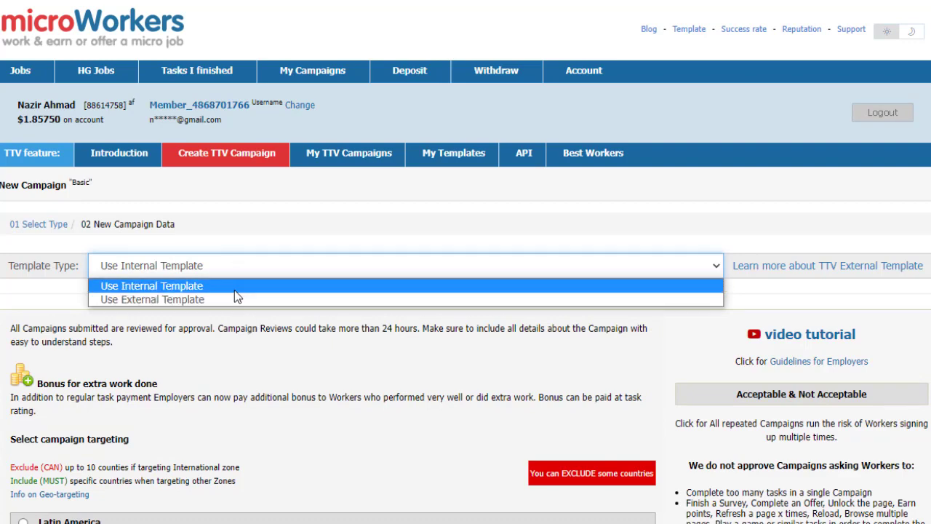
pyautogui.click(235, 289)
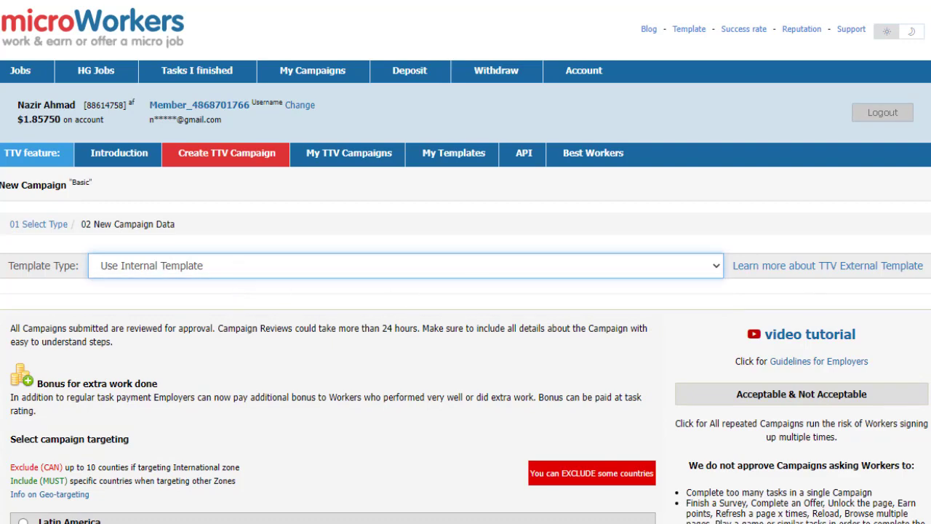
# Step: Target the campaign at the USA - Western zone and select the Product Tagging (Open Fridge Inventory) template
pyautogui.scroll(-6, 466, 262)
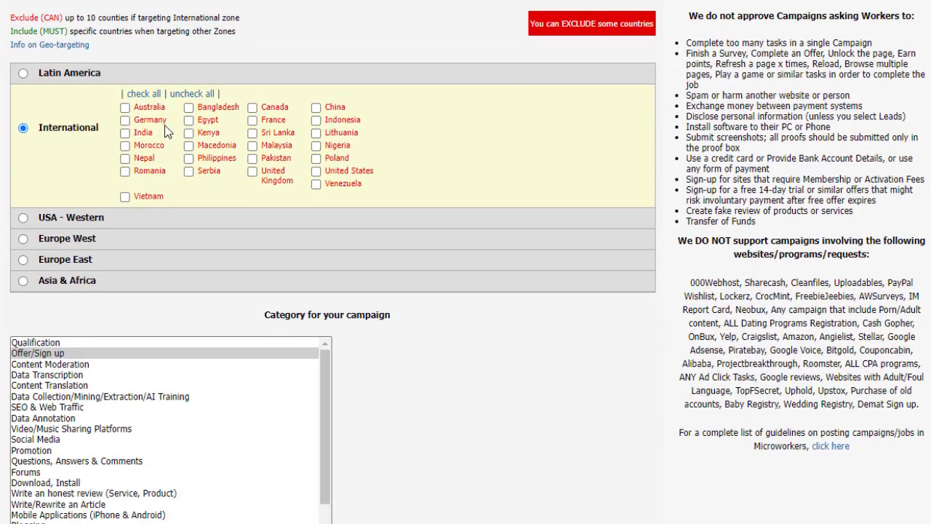
pyautogui.click(23, 218)
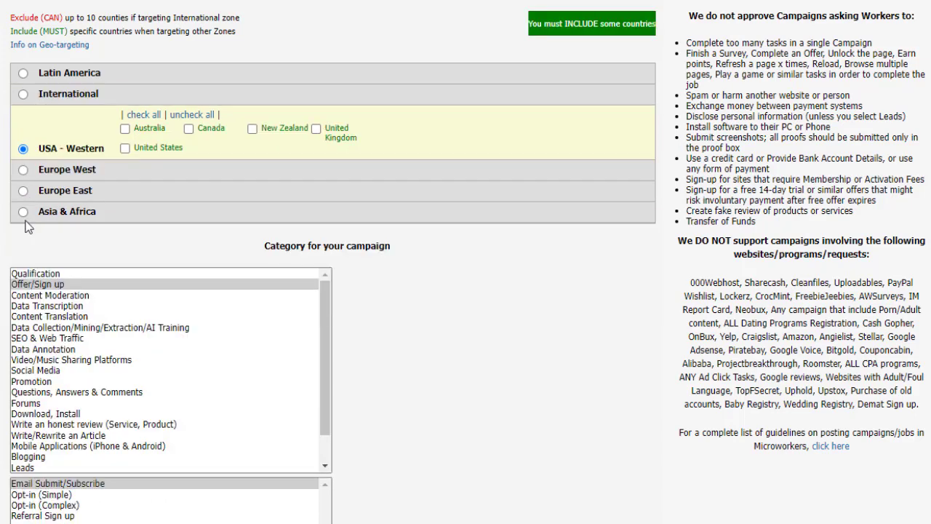
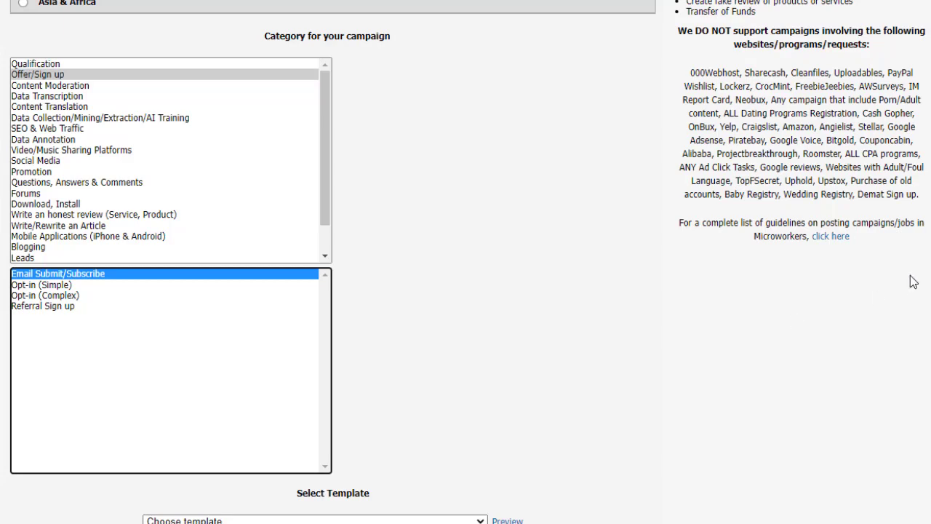
pyautogui.scroll(-5, 575, 224)
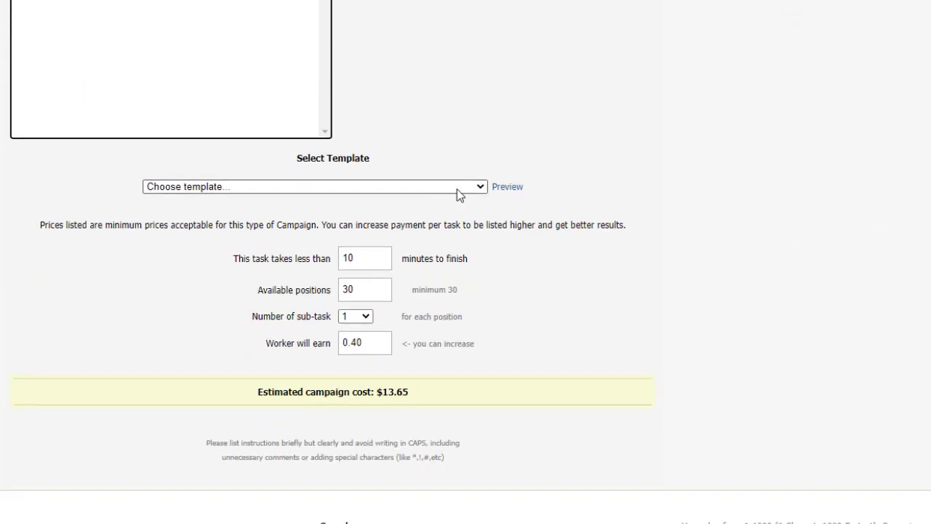
pyautogui.click(457, 190)
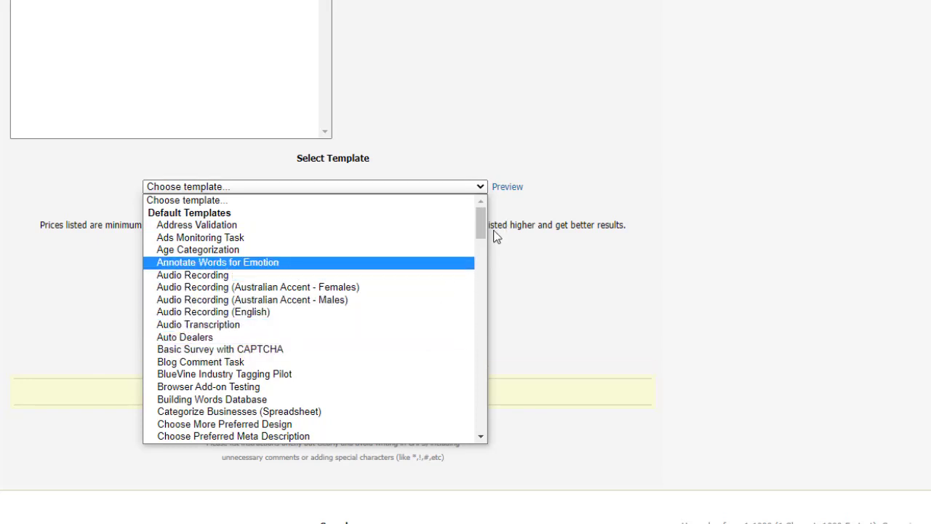
pyautogui.moveTo(482, 220)
pyautogui.mouseDown()
pyautogui.moveTo(479, 263)
pyautogui.moveTo(218, 213)
pyautogui.moveTo(208, 198)
pyautogui.moveTo(213, 256)
pyautogui.moveTo(263, 263)
pyautogui.moveTo(290, 327)
pyautogui.moveTo(324, 349)
pyautogui.moveTo(234, 306)
pyautogui.moveTo(285, 301)
pyautogui.moveTo(323, 393)
pyautogui.moveTo(434, 357)
pyautogui.moveTo(494, 279)
pyautogui.moveTo(481, 266)
pyautogui.moveTo(495, 295)
pyautogui.moveTo(494, 334)
pyautogui.mouseUp()
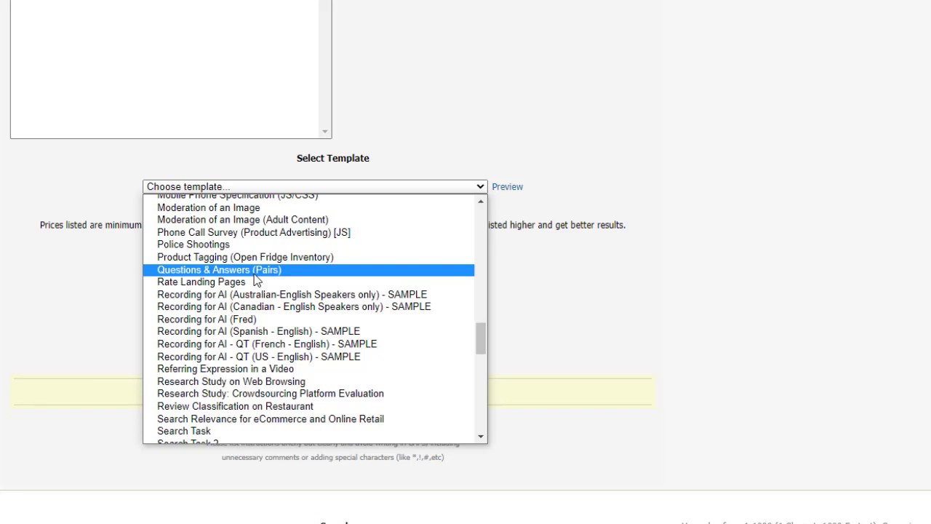
pyautogui.click(237, 257)
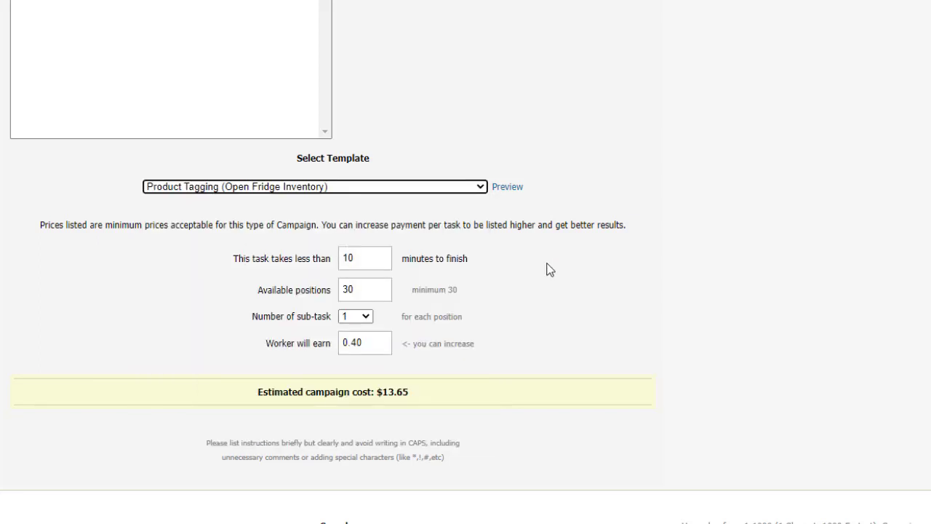
# Step: Set the task's maximum completion time to 2 minutes
pyautogui.click(383, 260)
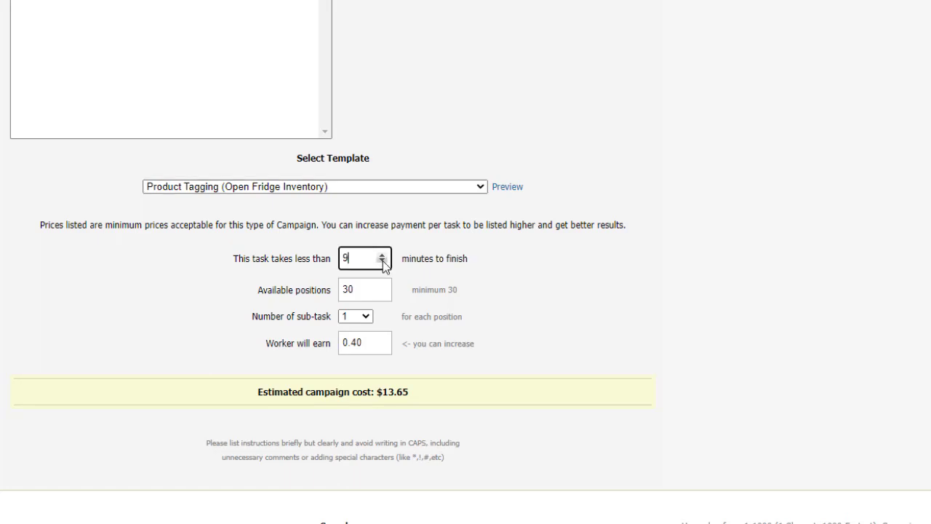
pyautogui.click(383, 262)
pyautogui.click(383, 262)
pyautogui.click(383, 262)
pyautogui.click(384, 262)
# Step: Switch to TinyURL and CPAGrip to review the short link and the offer details, and return to the Microworkers campaign form
pyautogui.click(444, 487)
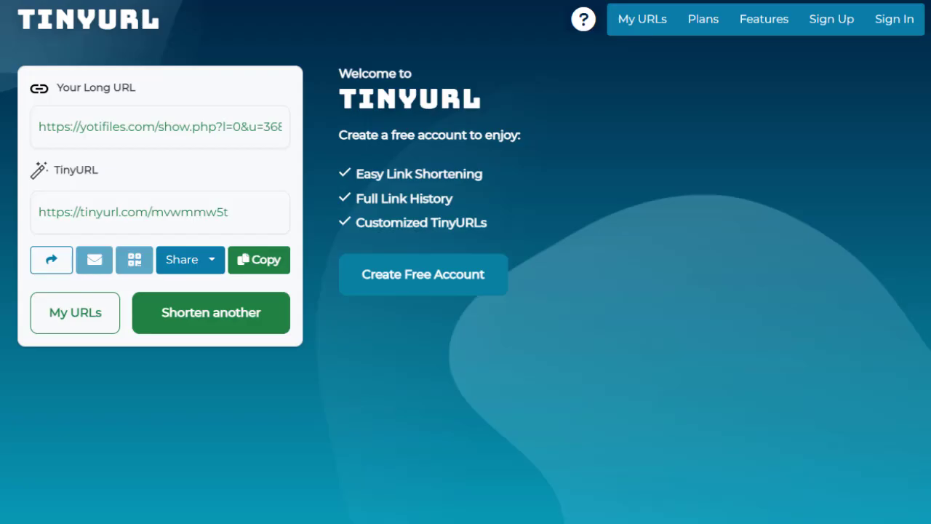
pyautogui.hotkey('alt', 'Tab')
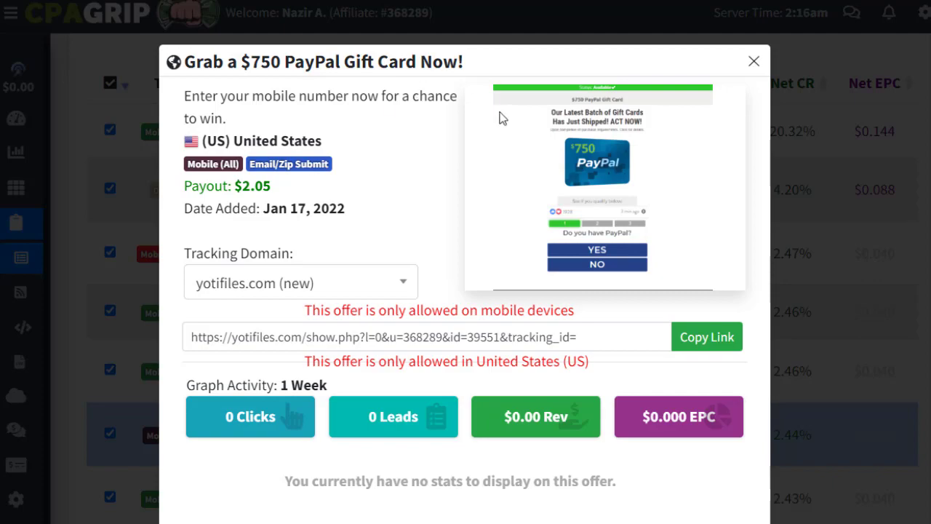
pyautogui.hotkey('alt', 'Tab')
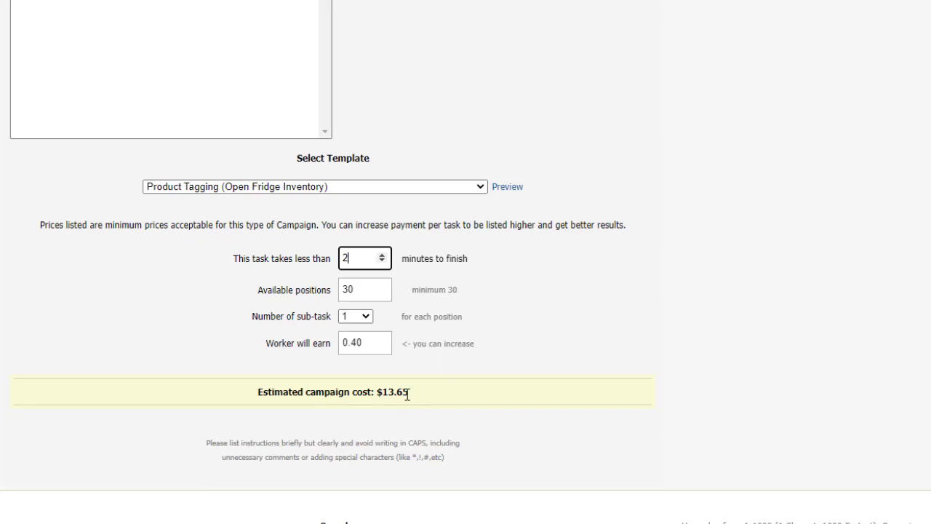
pyautogui.click(430, 392)
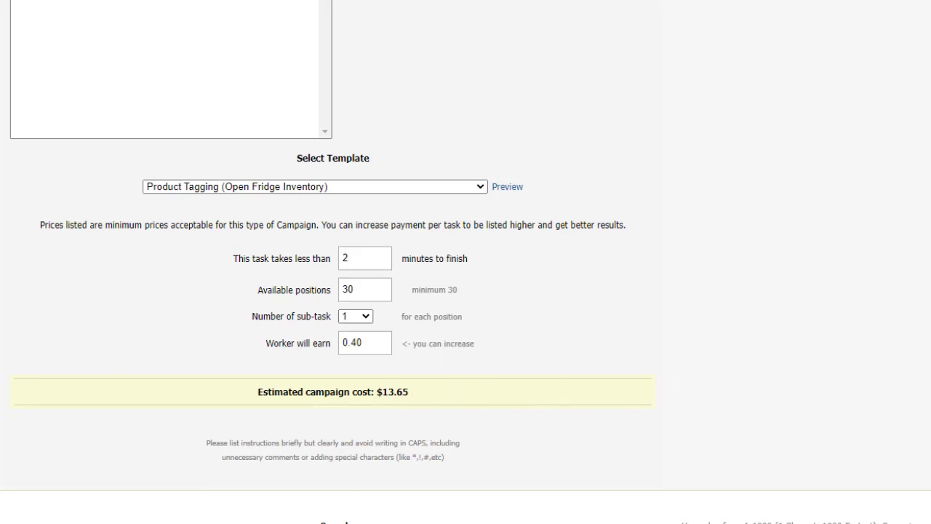
# Step: Title the campaign "Signup + Email Submit + Mobile"
pyautogui.scroll(-6, 337, 137)
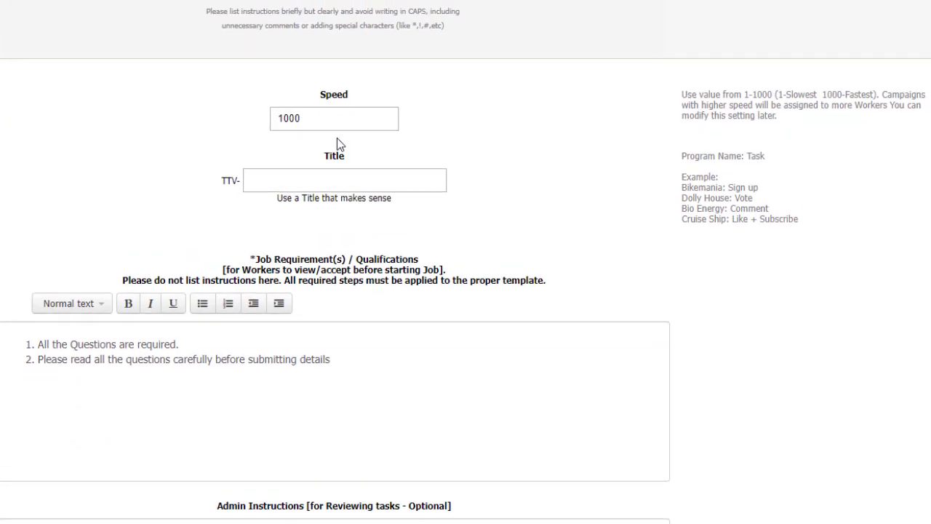
pyautogui.click(330, 182)
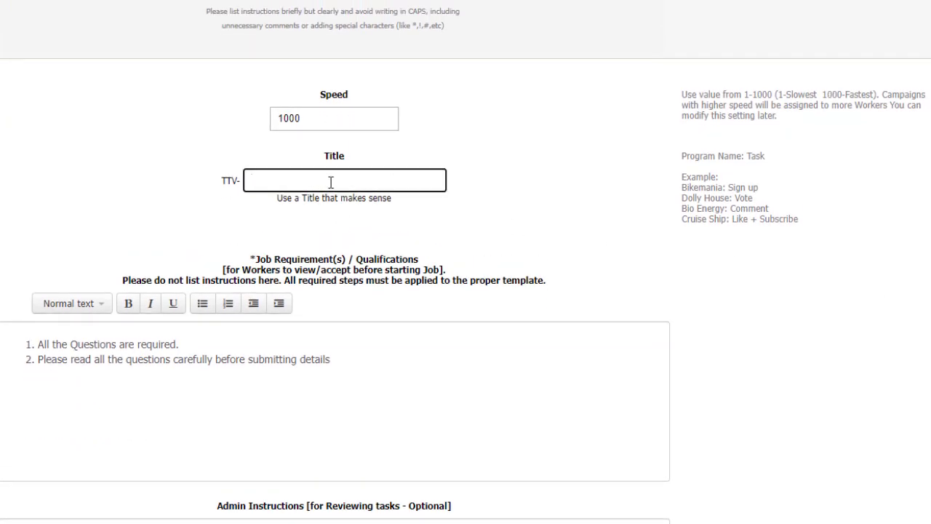
pyautogui.write('Signup + Email')
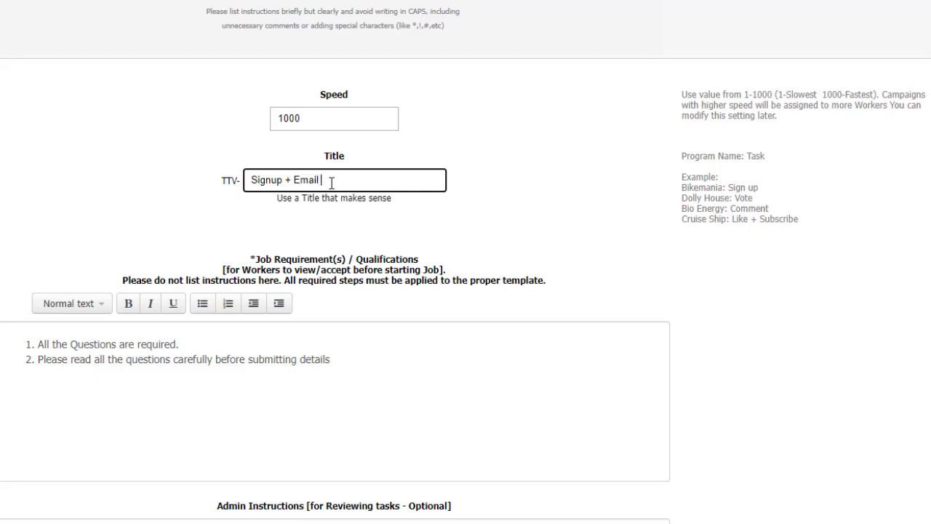
pyautogui.write(' Submit + Mobile')
pyautogui.moveTo(229, 360)
pyautogui.mouseDown()
pyautogui.moveTo(347, 366)
pyautogui.moveTo(222, 362)
pyautogui.mouseUp()
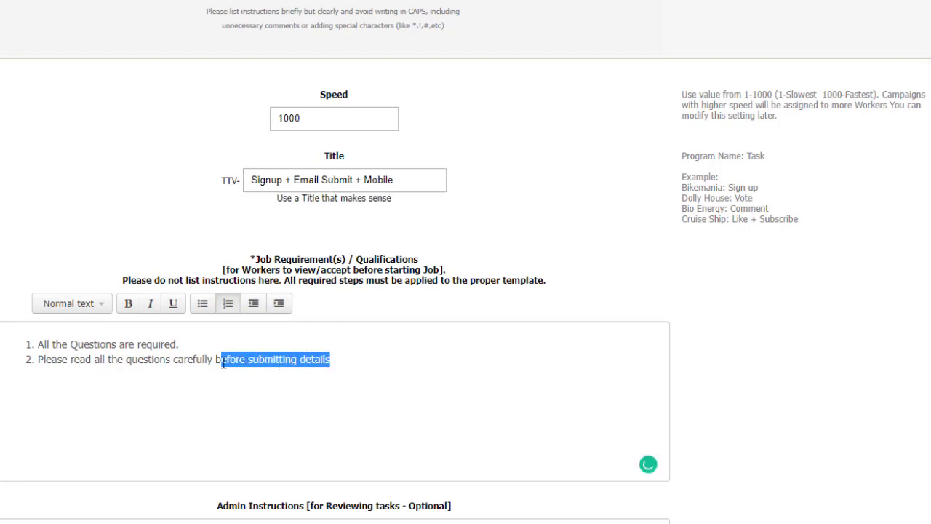
pyautogui.click(220, 360)
pyautogui.click(94, 359)
pyautogui.hotkey('shift', 'Home')
pyautogui.doubleClick(354, 361)
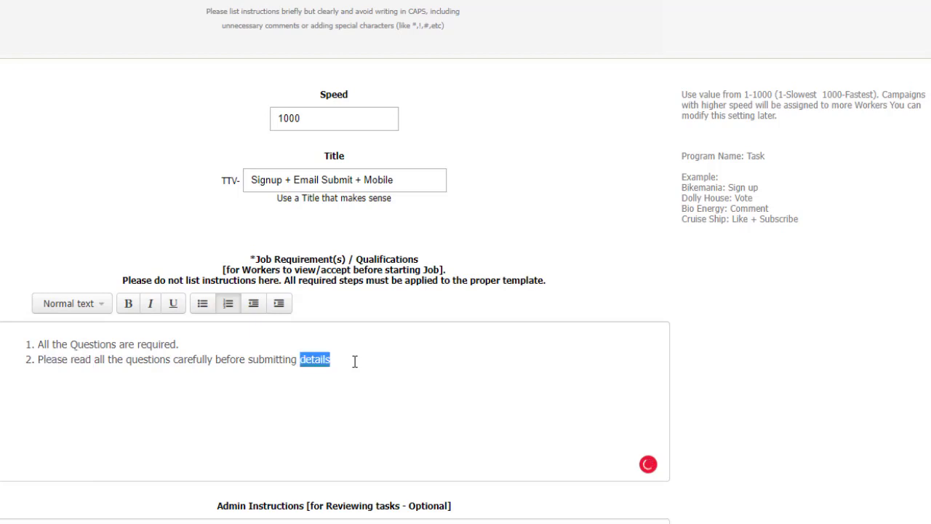
pyautogui.click(354, 362)
pyautogui.press('Return')
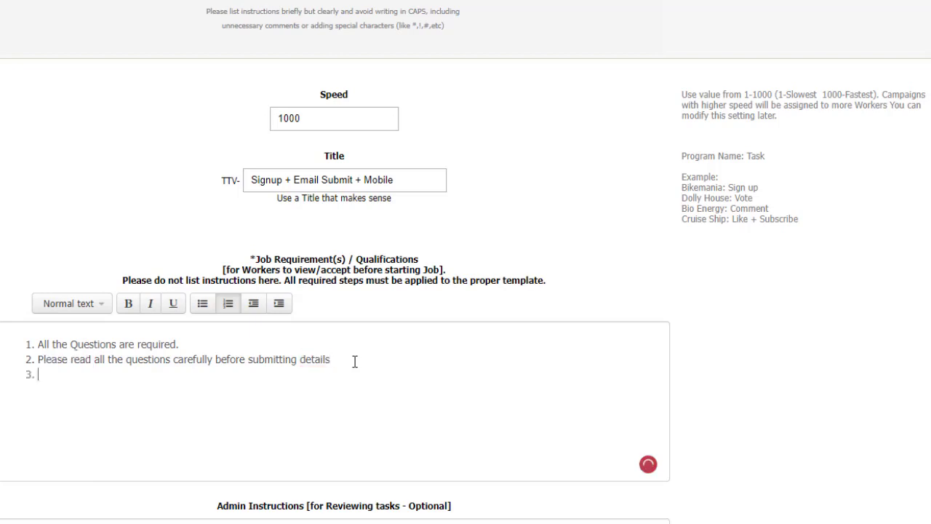
pyautogui.write('https://tinyurl.com/mvwmmw5t')
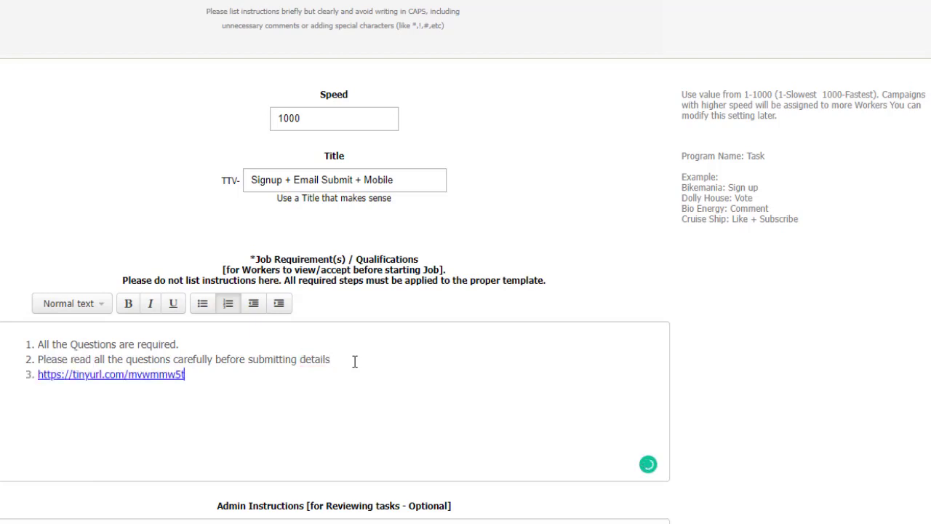
# Step: Insert the text "start here:" in front of the short link in the third job requirement
pyautogui.click(38, 374)
pyautogui.write('Start her')
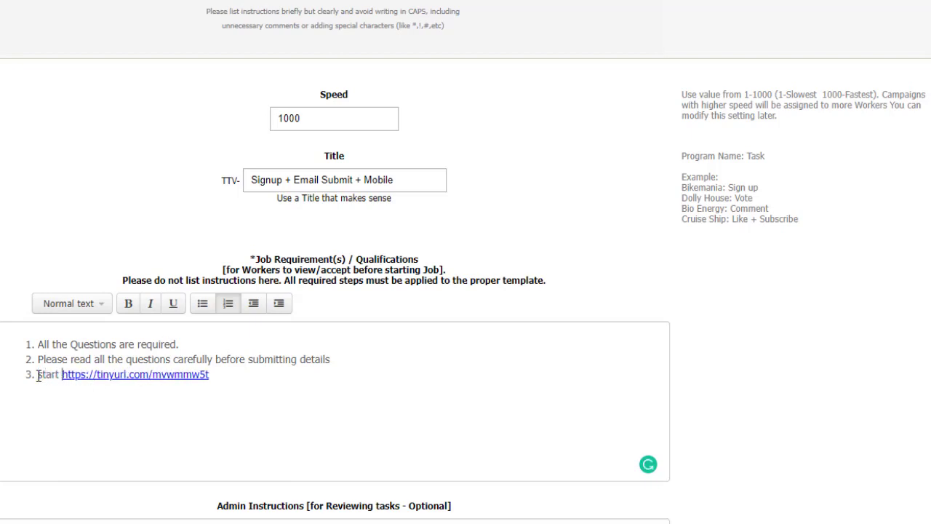
pyautogui.write('e:')
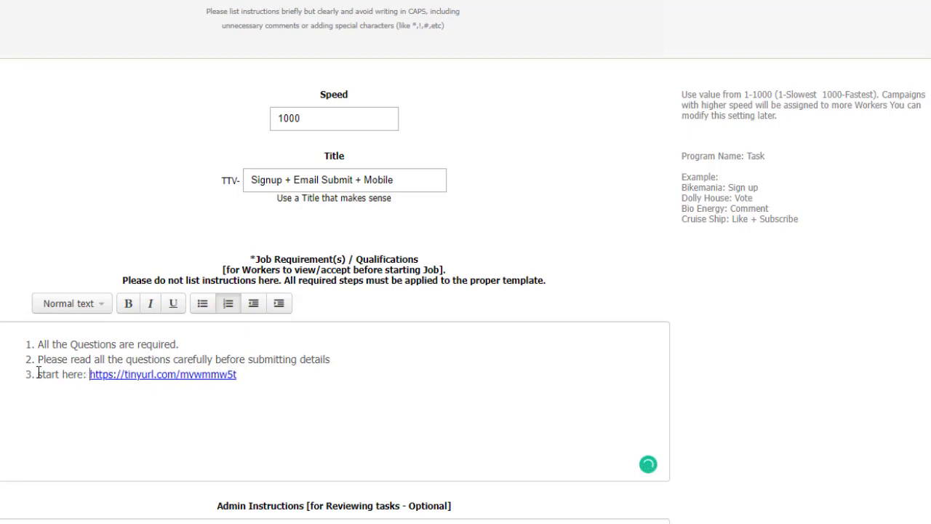
pyautogui.click(38, 374)
pyautogui.press('Delete')
pyautogui.write('s')
# Step: Set the file proof option so that workers are required to upload a file as proof
pyautogui.scroll(-6, 465, 261)
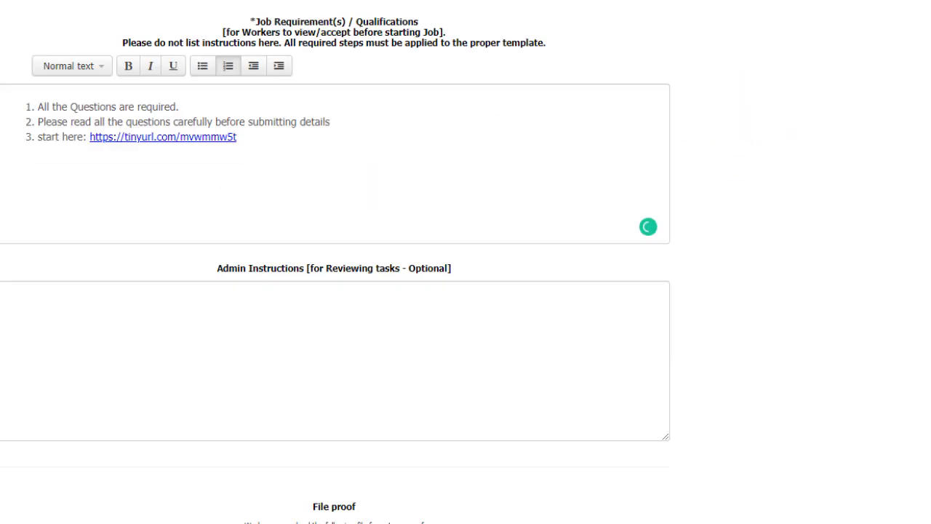
pyautogui.scroll(-3, 929, 342)
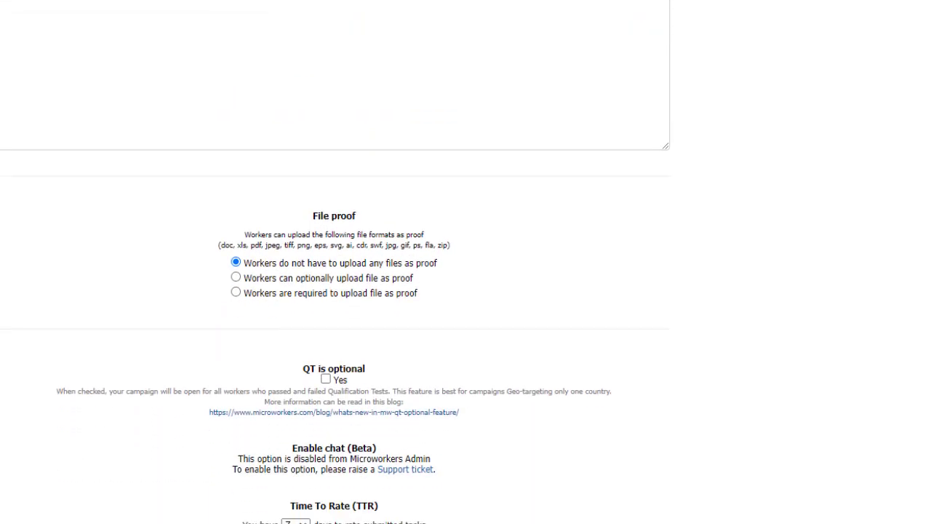
pyautogui.scroll(5, 930, 342)
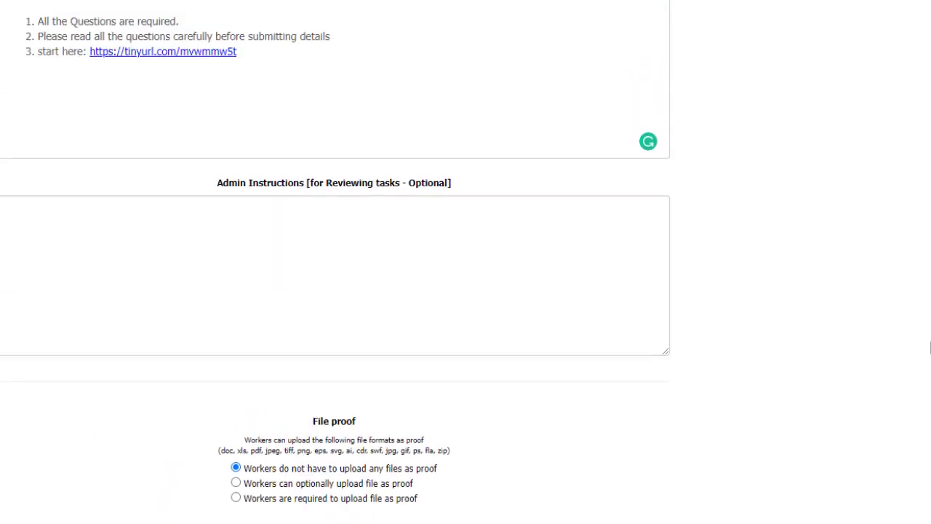
pyautogui.click(256, 261)
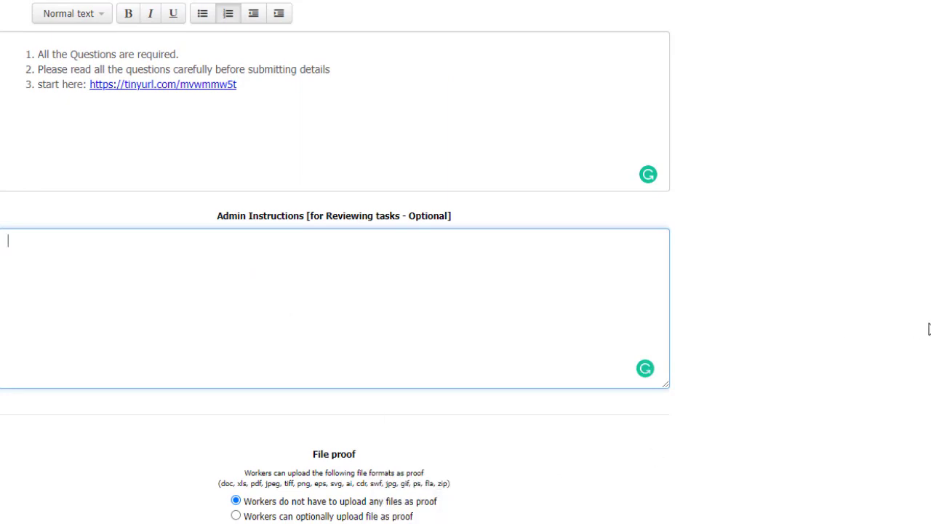
pyautogui.scroll(-2, 335, 261)
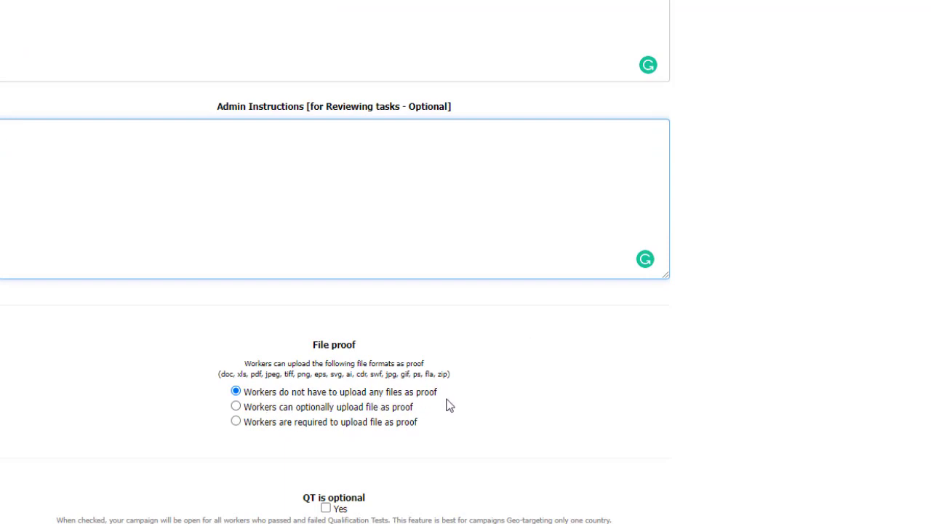
pyautogui.click(235, 421)
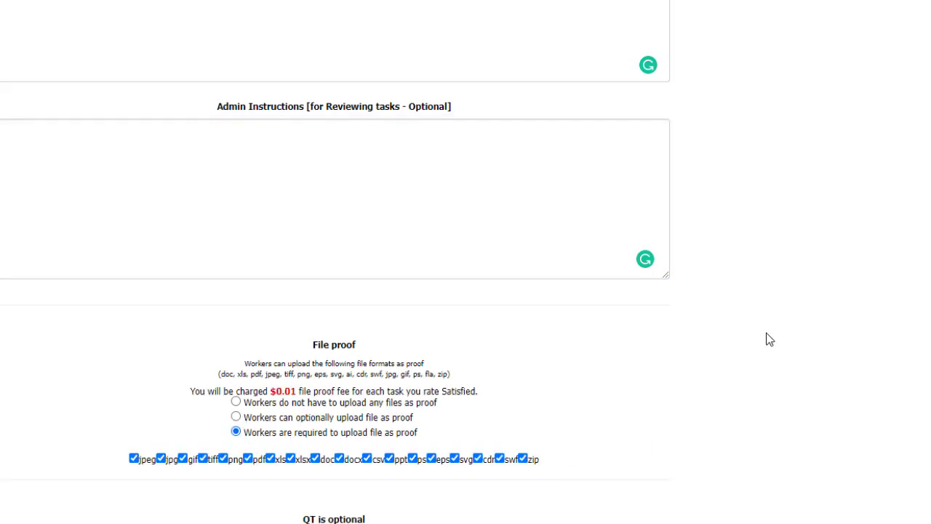
# Step: Review the QT and Time To Rate settings, including the available numbers of days for rating submitted tasks
pyautogui.scroll(3, 335, 262)
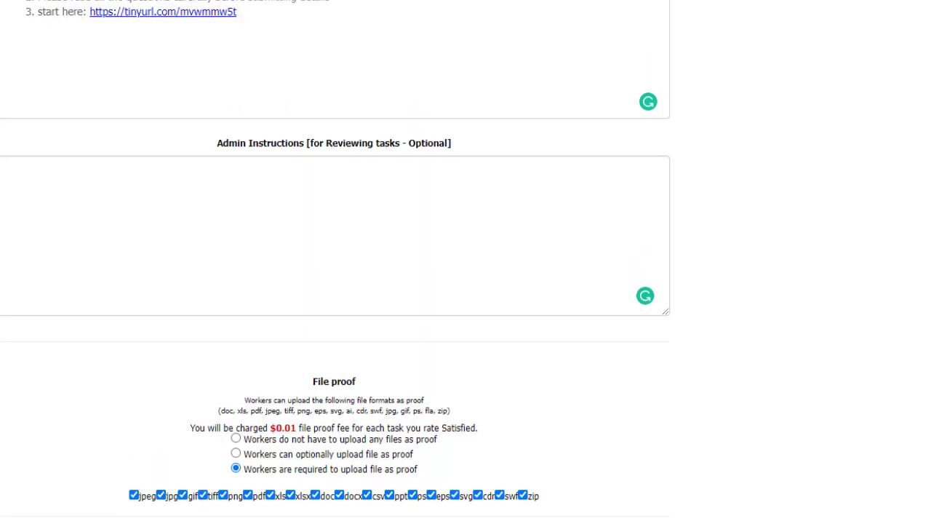
pyautogui.scroll(-7, 335, 261)
pyautogui.scroll(-3, 335, 262)
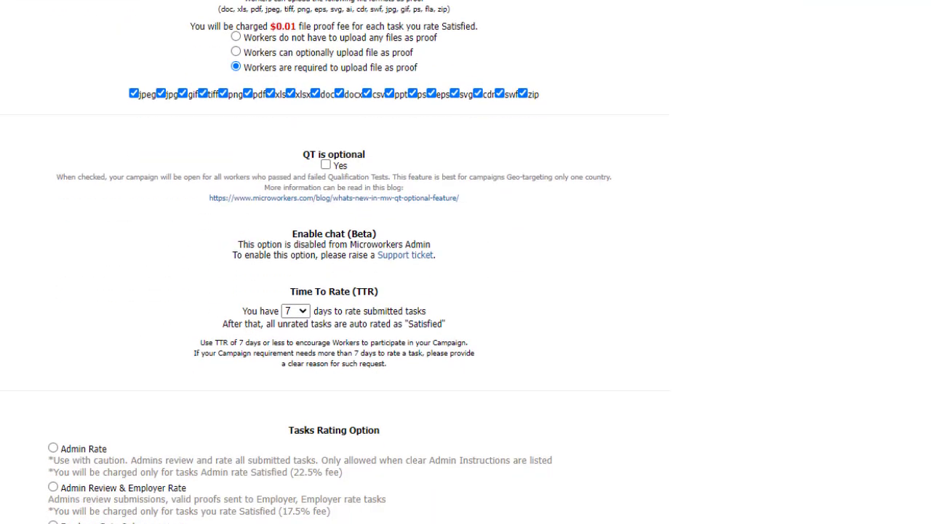
pyautogui.scroll(2, 334, 262)
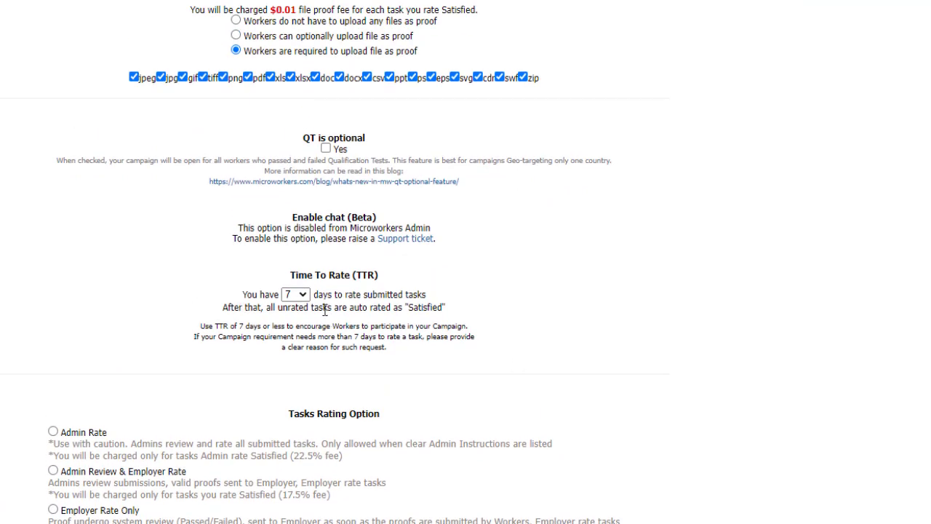
pyautogui.click(304, 295)
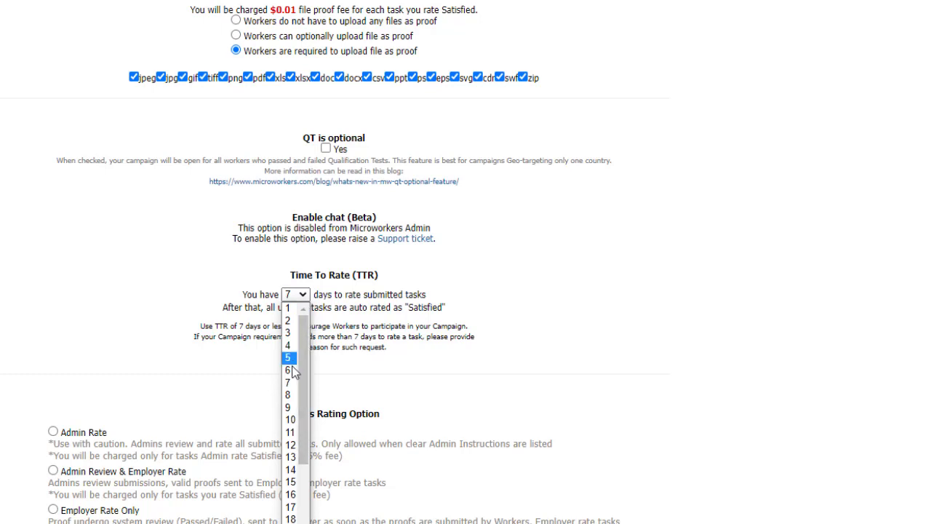
pyautogui.click(357, 375)
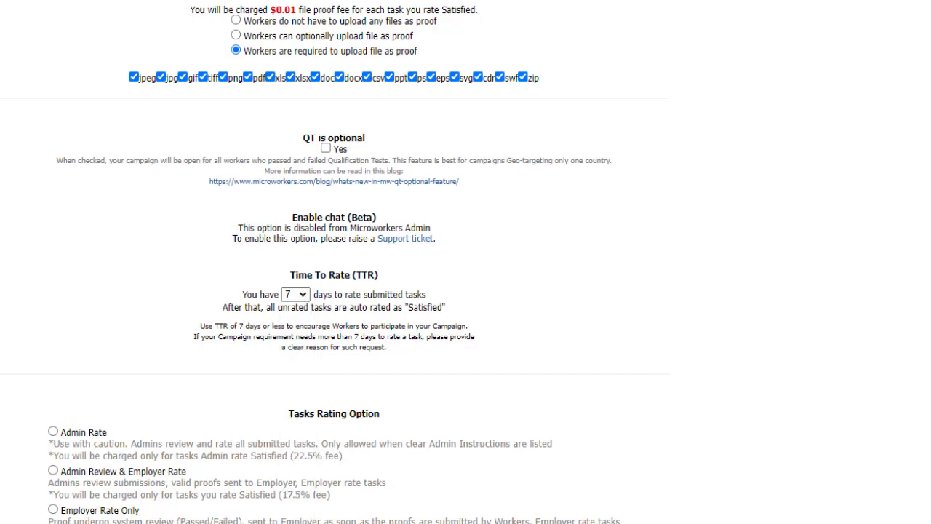
# Step: Choose Employer Rate Only as the tasks rating option and review the title, requirements and estimated campaign cost
pyautogui.scroll(-1, 335, 262)
pyautogui.scroll(-2, 466, 262)
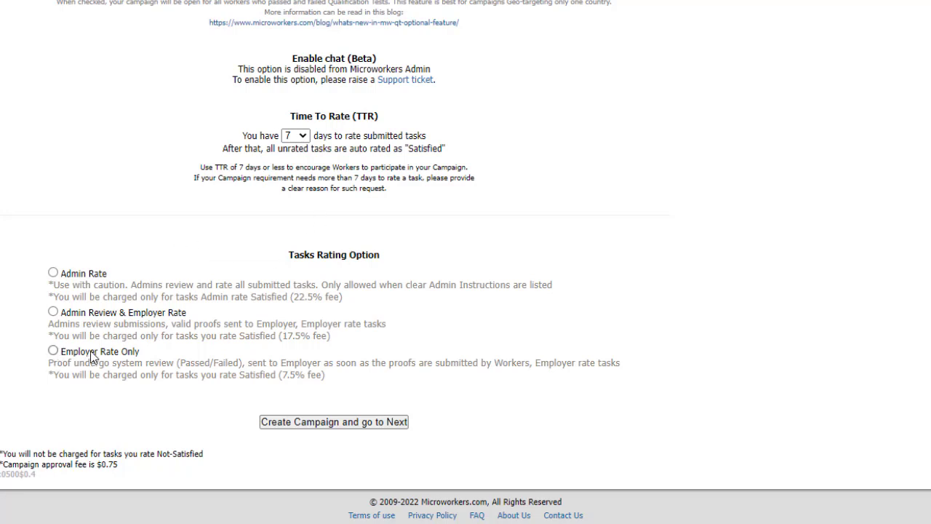
pyautogui.click(53, 352)
pyautogui.scroll(5, 335, 291)
pyautogui.scroll(8, 334, 291)
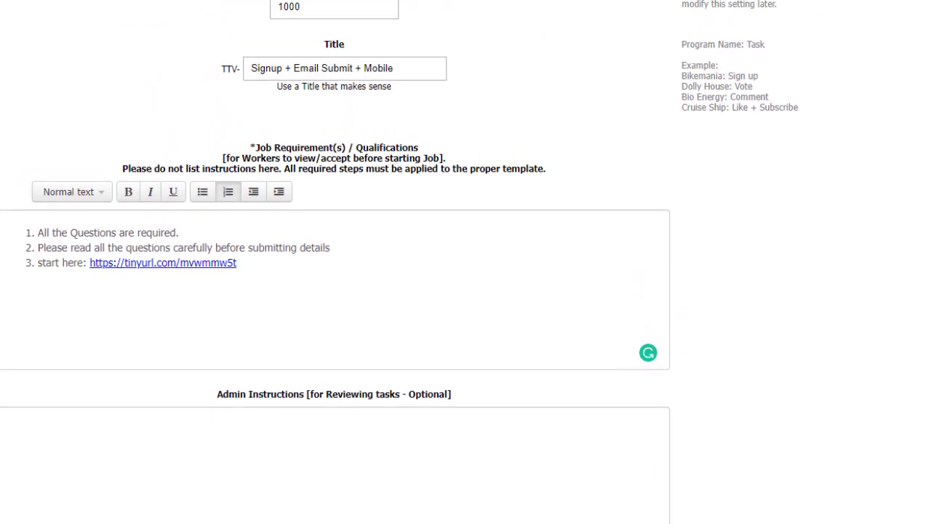
pyautogui.scroll(4, 550, 255)
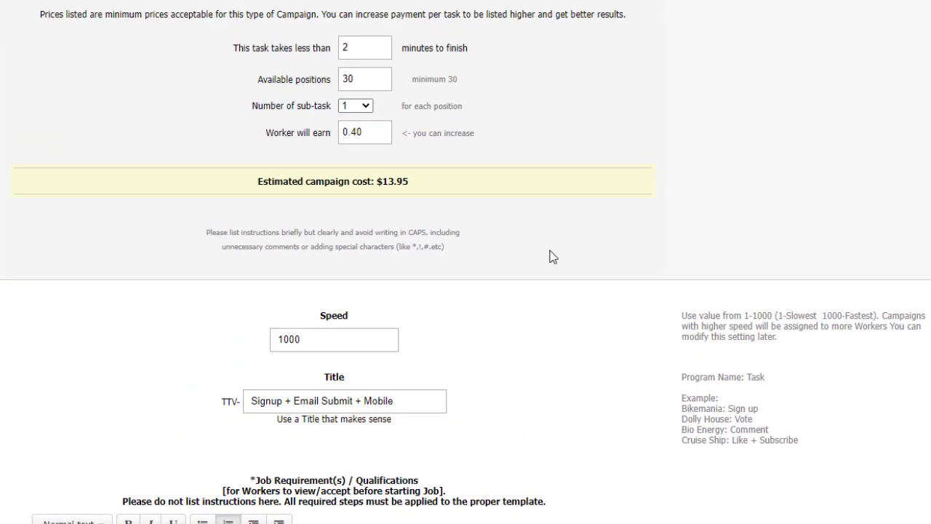
# Step: Review the estimated campaign cost and the minimum number of available positions in the new campaign form
pyautogui.moveTo(394, 181); pyautogui.dragTo(381, 181)
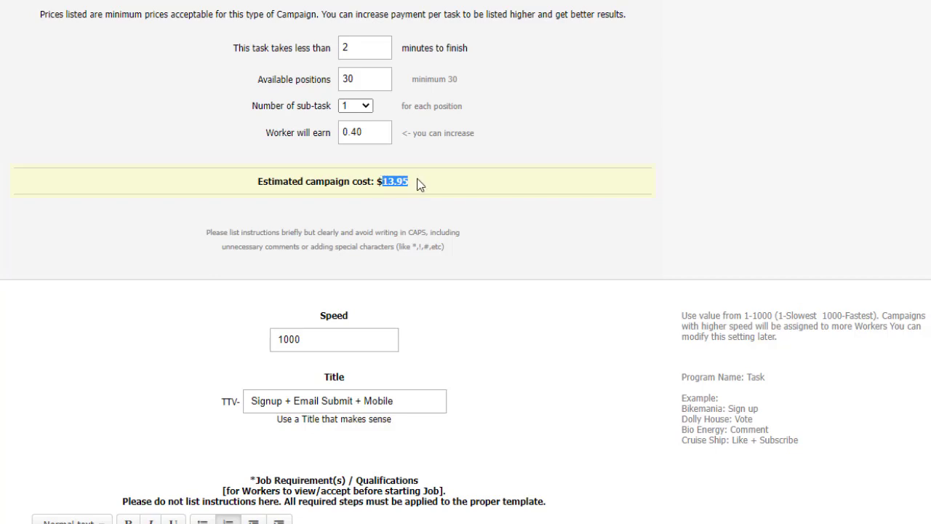
pyautogui.click(418, 183)
pyautogui.moveTo(361, 78); pyautogui.dragTo(339, 80)
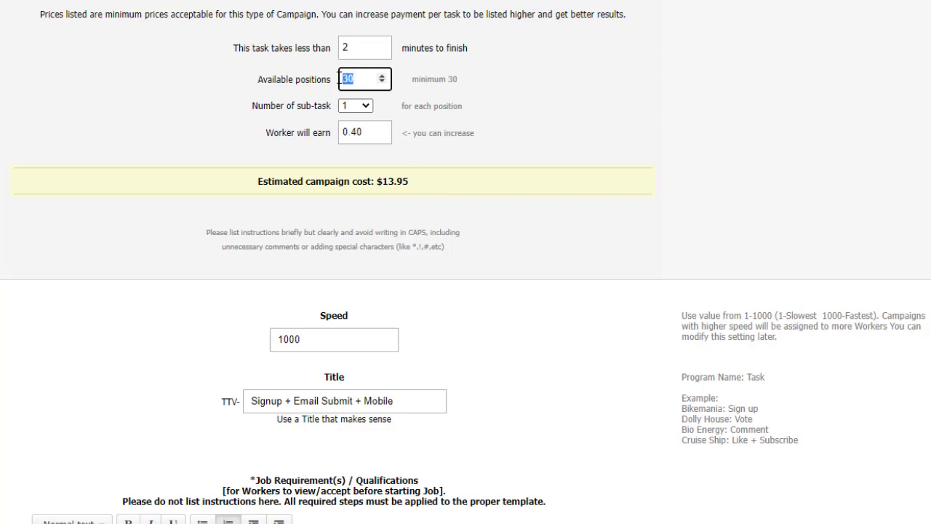
pyautogui.click(462, 82)
pyautogui.moveTo(440, 82); pyautogui.dragTo(408, 81)
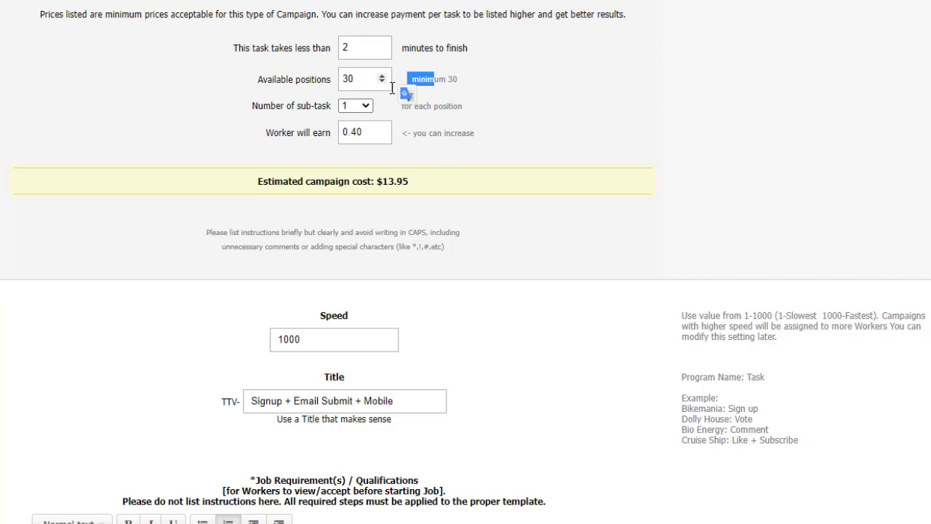
pyautogui.click(406, 94)
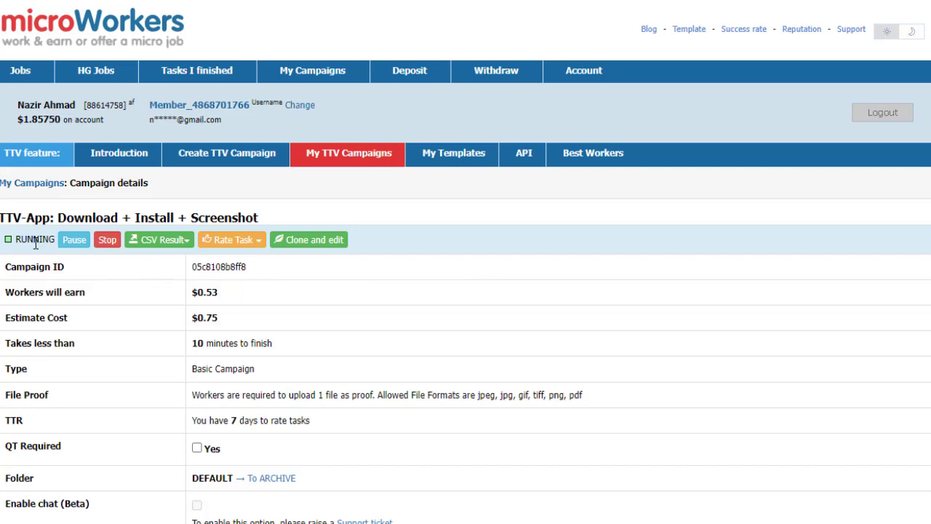
# Step: Check the status, worker payment and time to finish of the existing "TTV-App: Download + Install + Screenshot" campaign
pyautogui.moveTo(50, 240); pyautogui.dragTo(19, 239)
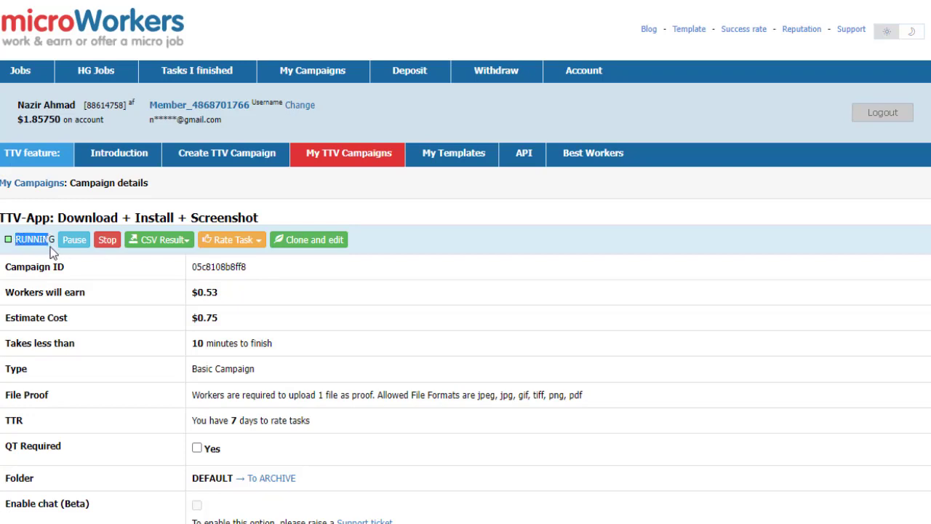
pyautogui.click(114, 283)
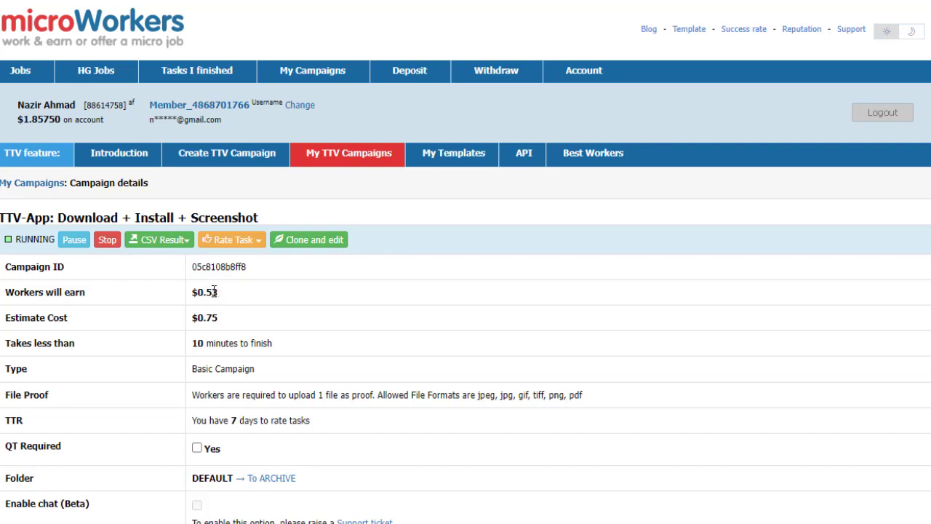
pyautogui.moveTo(213, 291); pyautogui.dragTo(197, 291)
pyautogui.moveTo(291, 347); pyautogui.dragTo(192, 345)
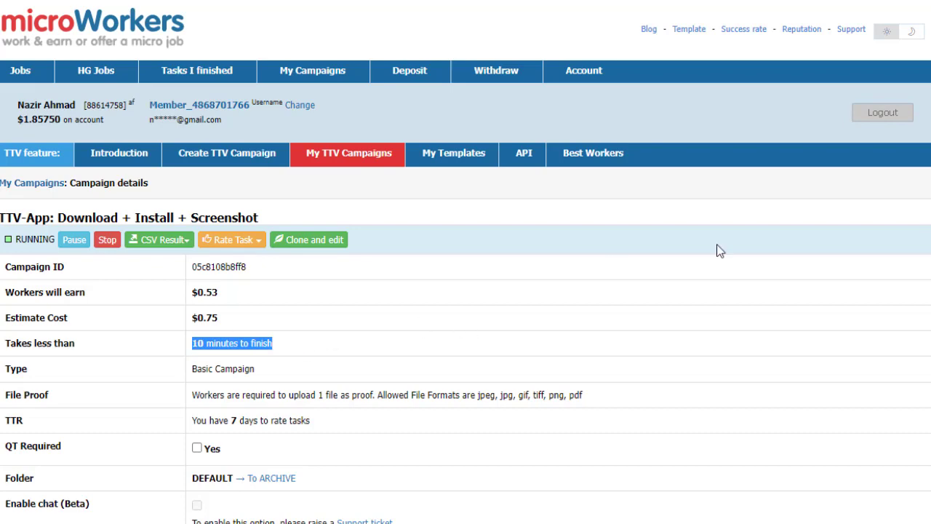
# Step: Examine the existing campaign's position, rating and country settings, its job instructions and the job preview
pyautogui.scroll(-4, 716, 250)
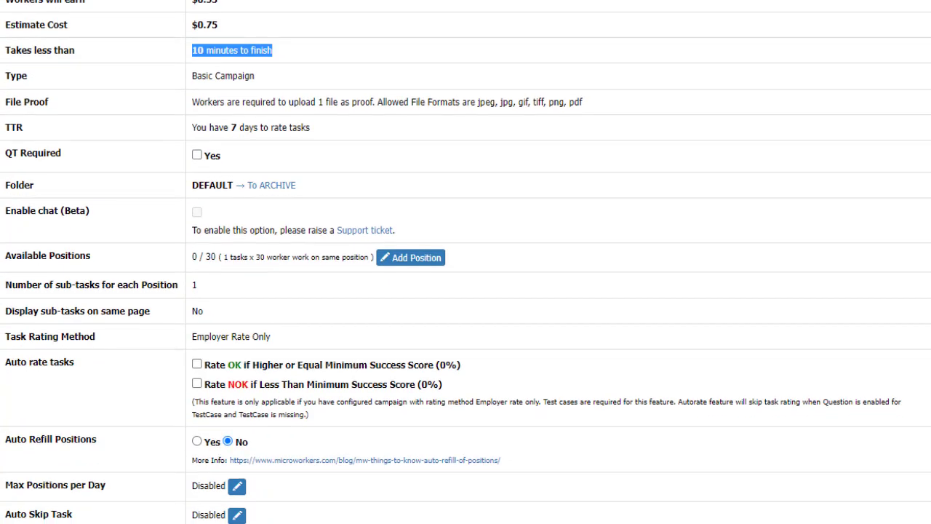
pyautogui.scroll(-1, 466, 262)
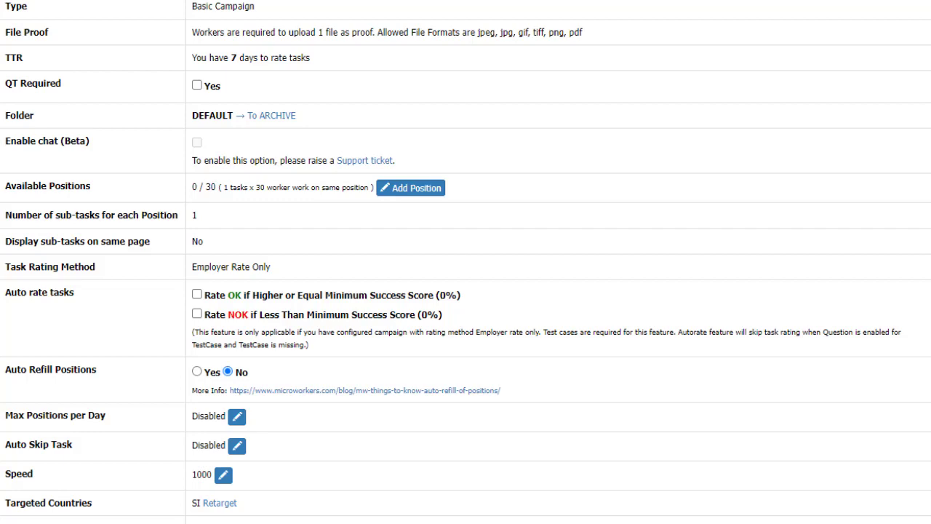
pyautogui.scroll(-4, 466, 262)
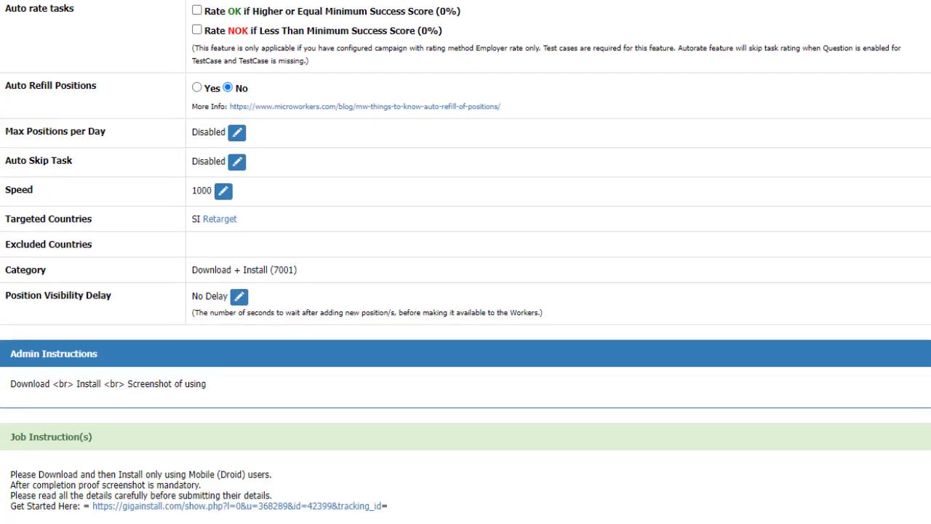
pyautogui.scroll(-1, 465, 262)
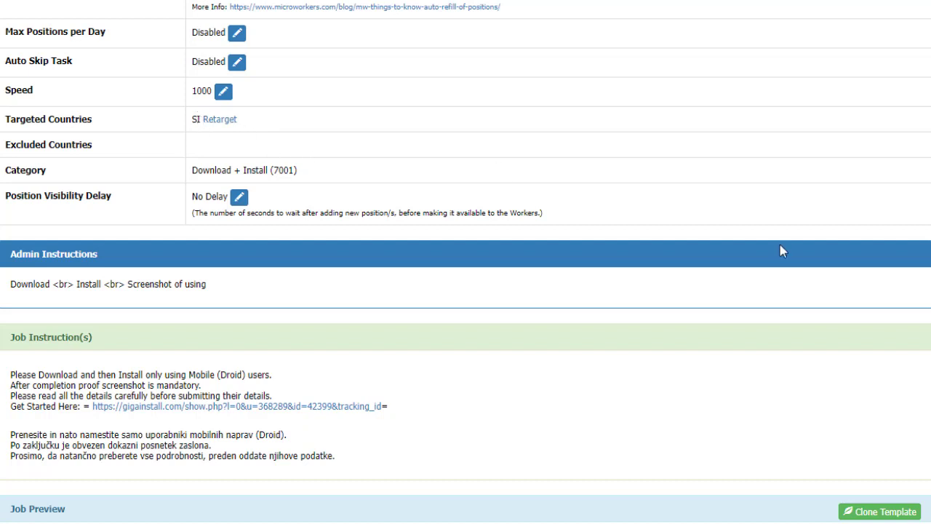
pyautogui.scroll(-3, 489, 275)
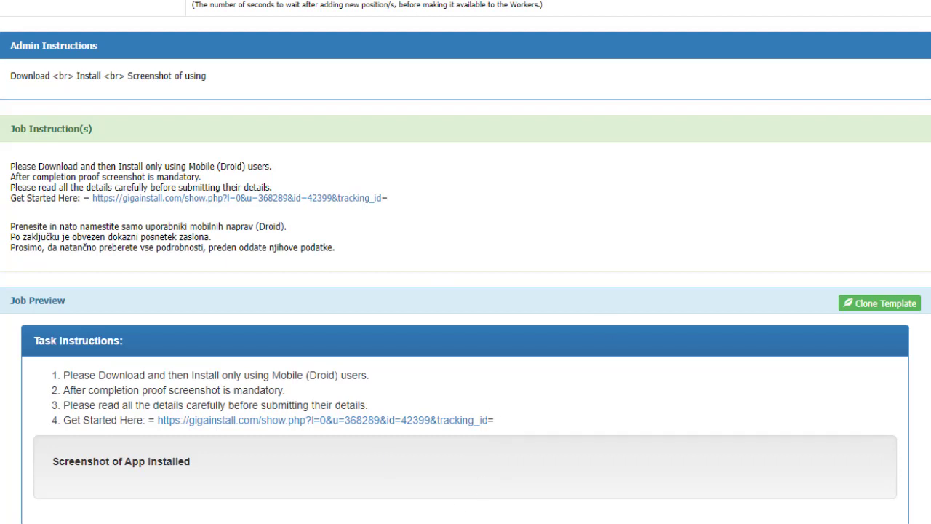
pyautogui.scroll(-3, 465, 291)
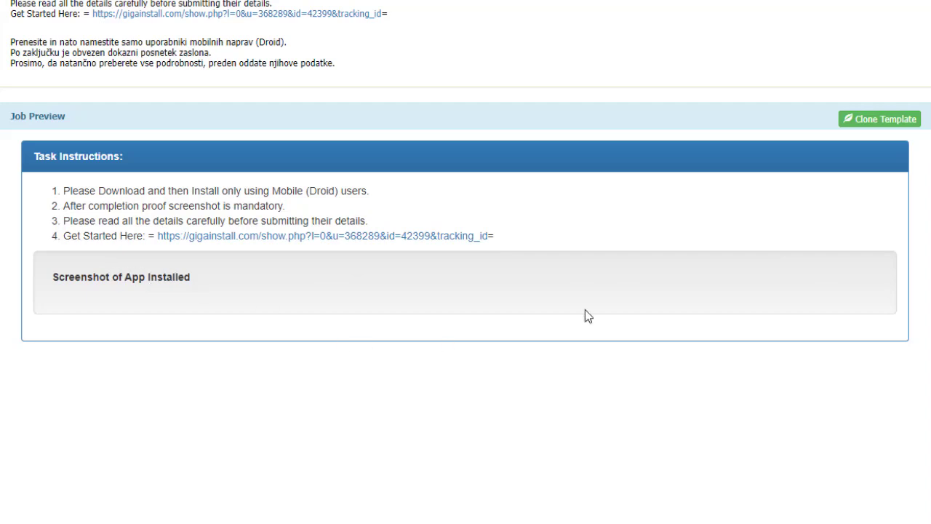
pyautogui.scroll(-4, 466, 262)
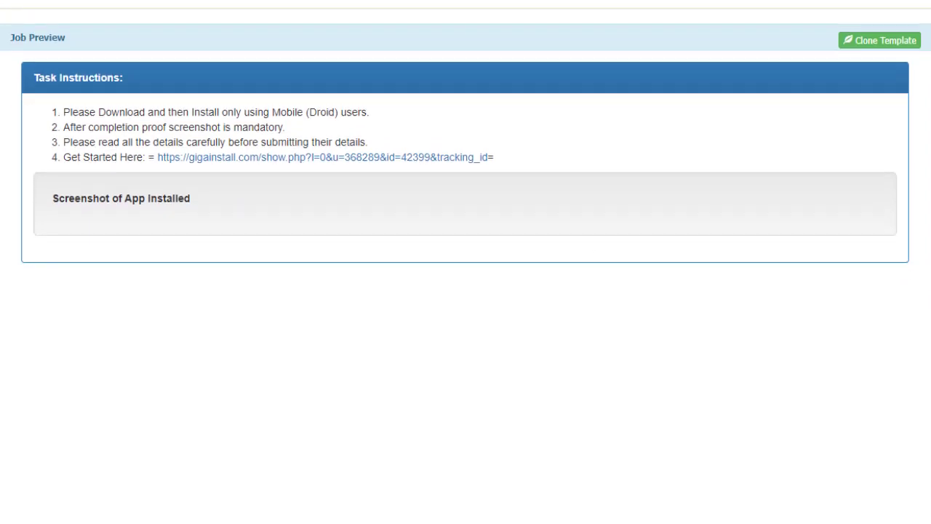
# Step: Examine the campaign's task questions and minimum success rate, and return to the summary at the start of its details
pyautogui.scroll(1, 465, 262)
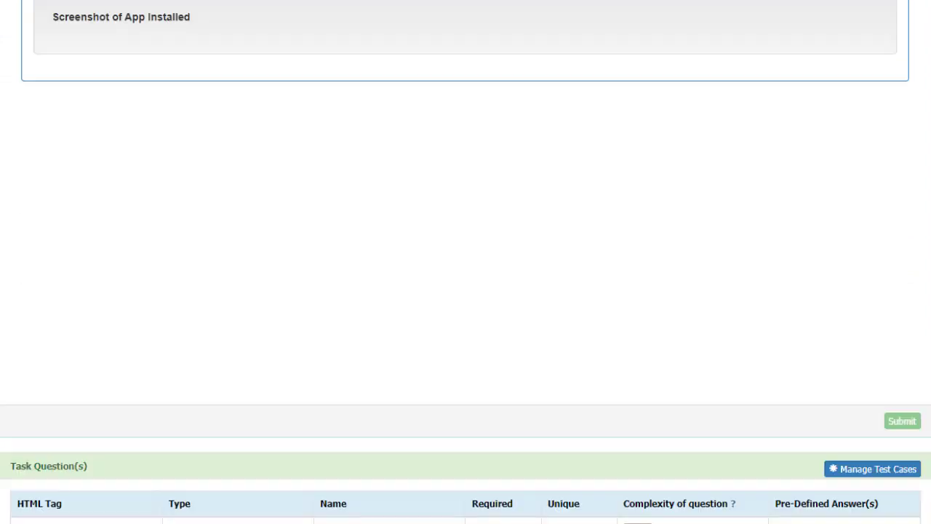
pyautogui.scroll(1, 928, 475)
pyautogui.scroll(-3, 927, 475)
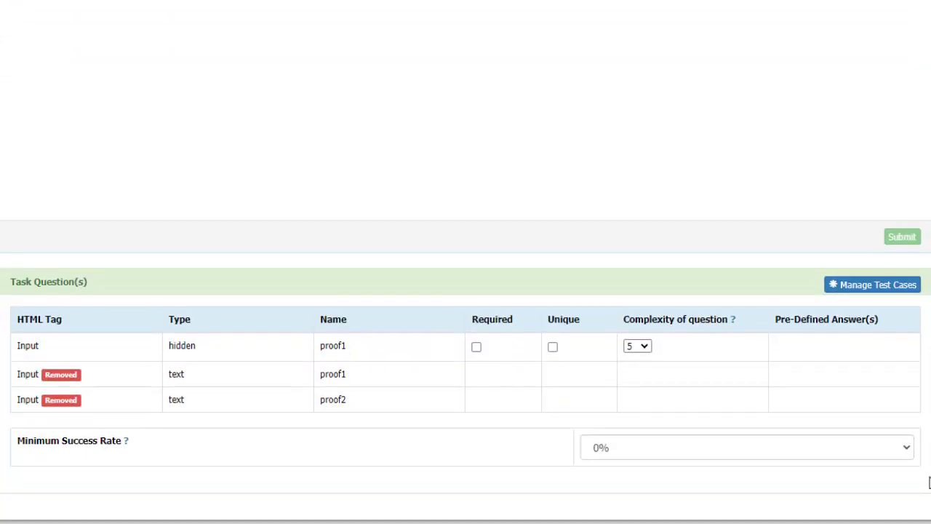
pyautogui.scroll(3, 928, 475)
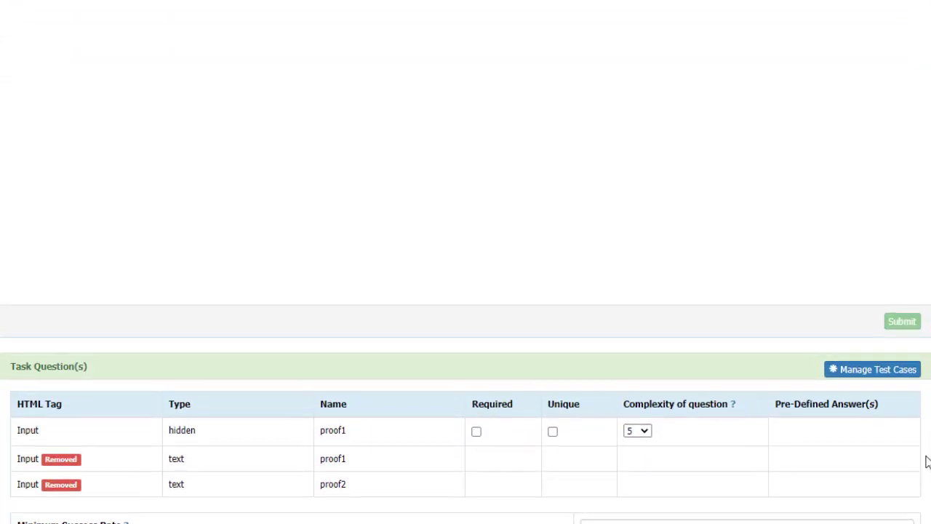
pyautogui.scroll(20, 928, 434)
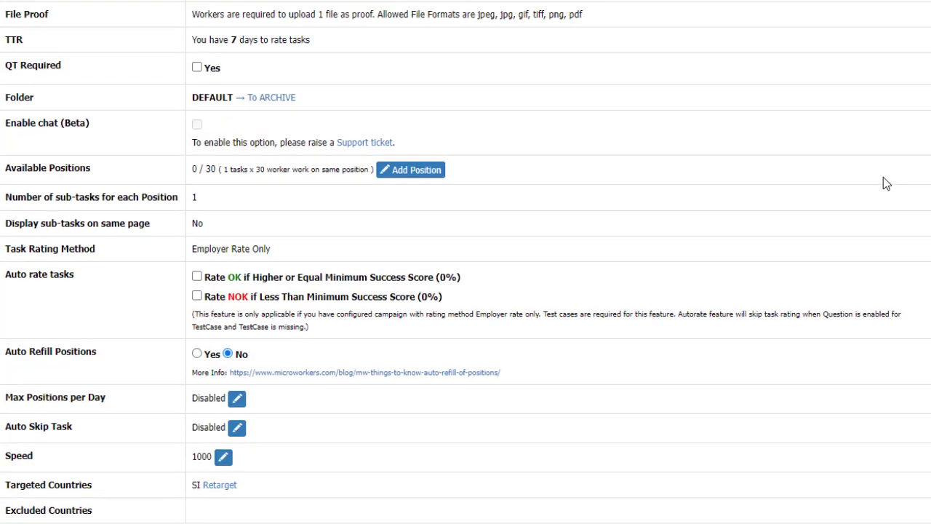
pyautogui.scroll(3, 875, 126)
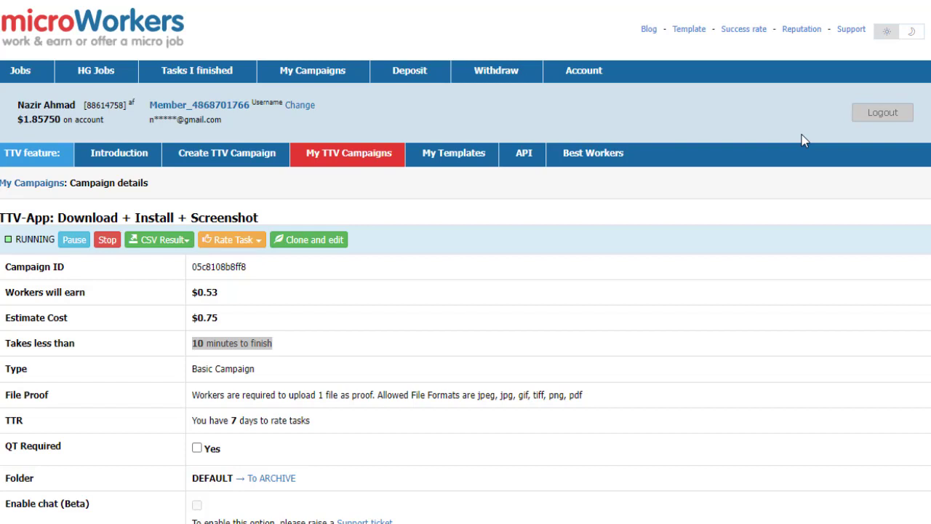
pyautogui.scroll(-1, 803, 140)
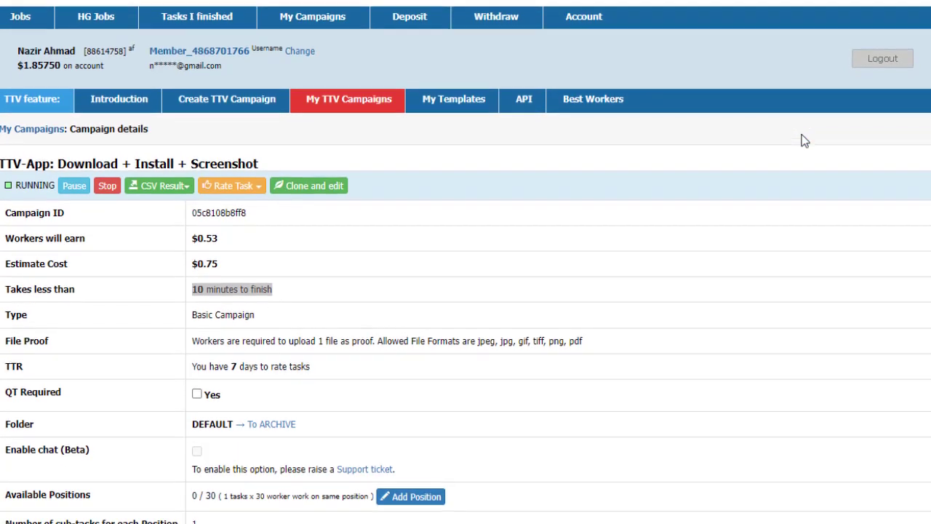